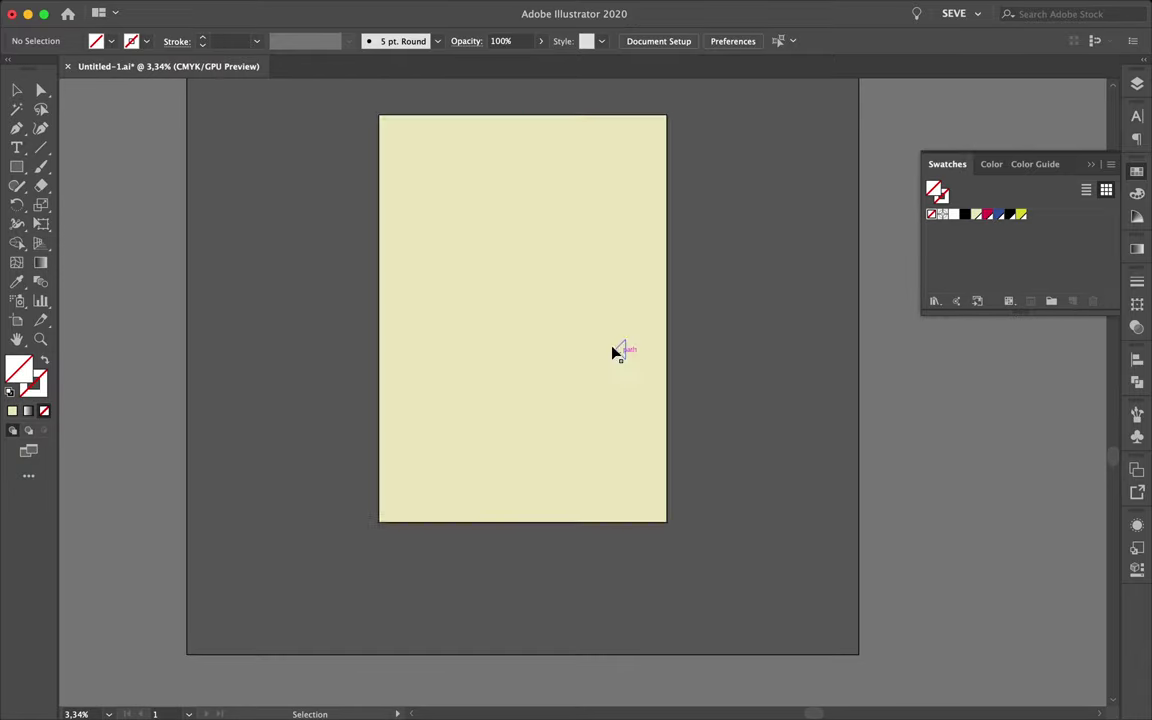
# Paste the diagonal triangle grid and scale it down inside the page margins in Outline view
pyautogui.hotkey('ctrl', 'z')
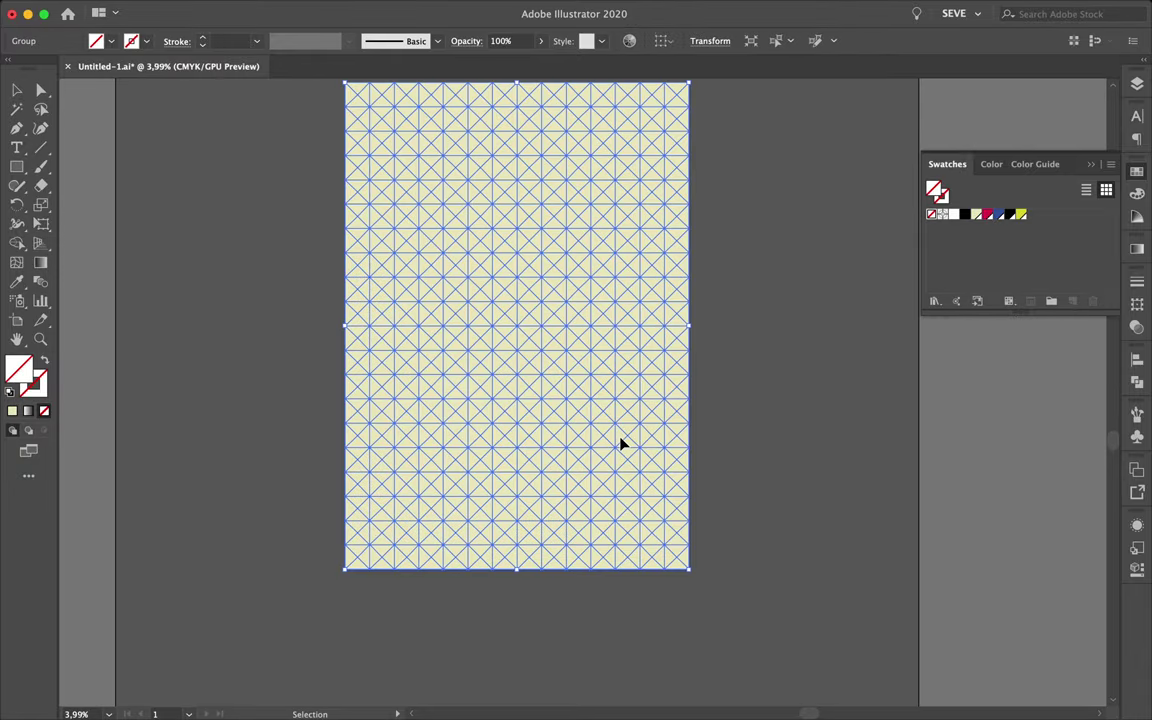
pyautogui.moveTo(688, 568); pyautogui.dragTo(651, 505)
pyautogui.moveTo(691, 571); pyautogui.dragTo(676, 540)
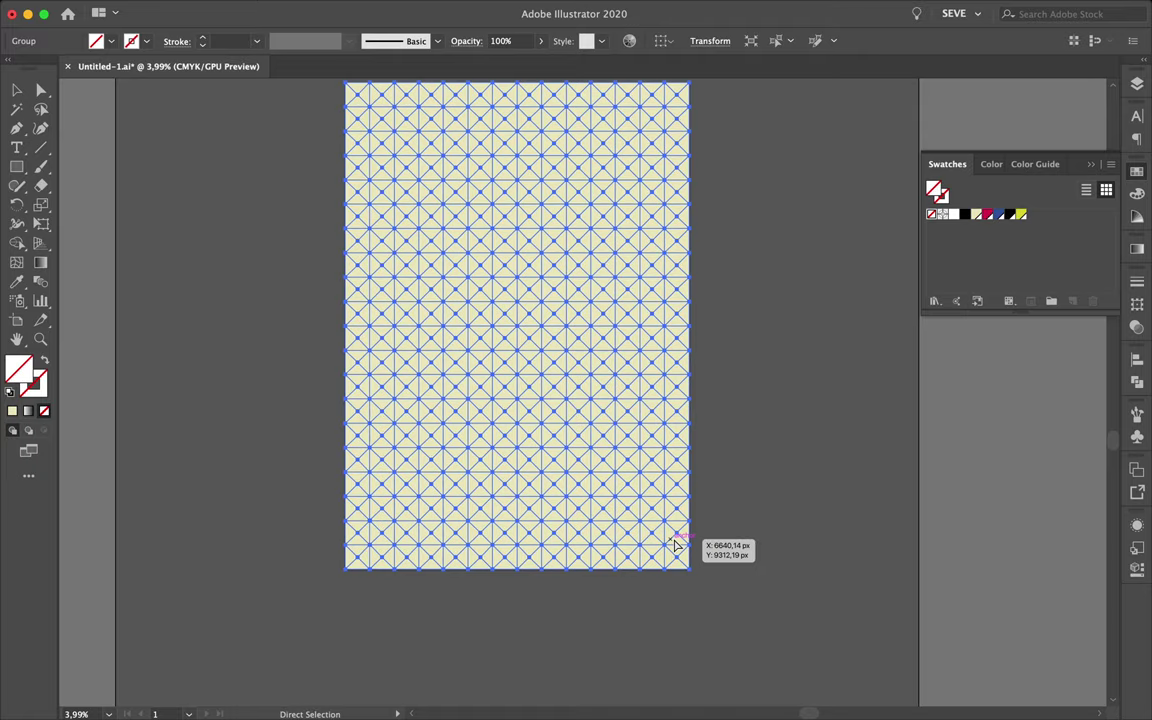
pyautogui.hotkey('ctrl', 'y')
pyautogui.moveTo(689, 570)
pyautogui.mouseDown()
pyautogui.moveTo(672, 533)
pyautogui.moveTo(665, 541)
pyautogui.moveTo(656, 497)
pyautogui.mouseUp()
pyautogui.click(669, 554)
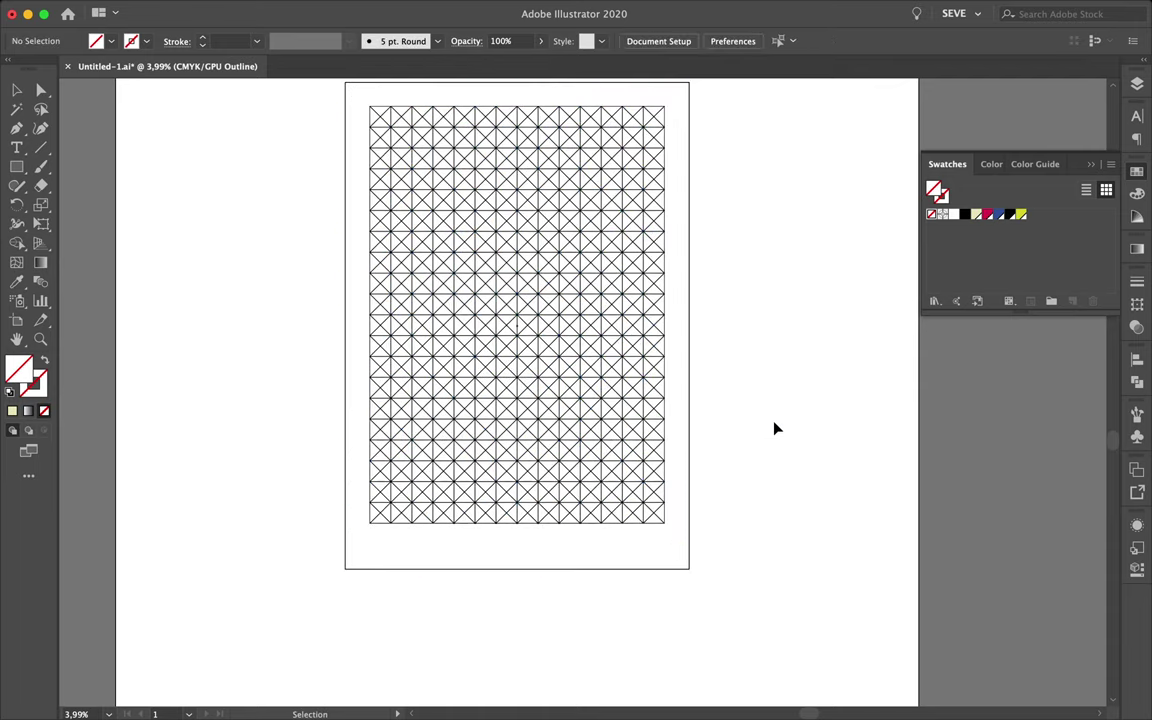
# Return to Preview, select the grid group and pick the Shape Builder tool
pyautogui.hotkey('ctrl', 'y')
pyautogui.click(622, 368)
pyautogui.scroll(1, 505, 293)
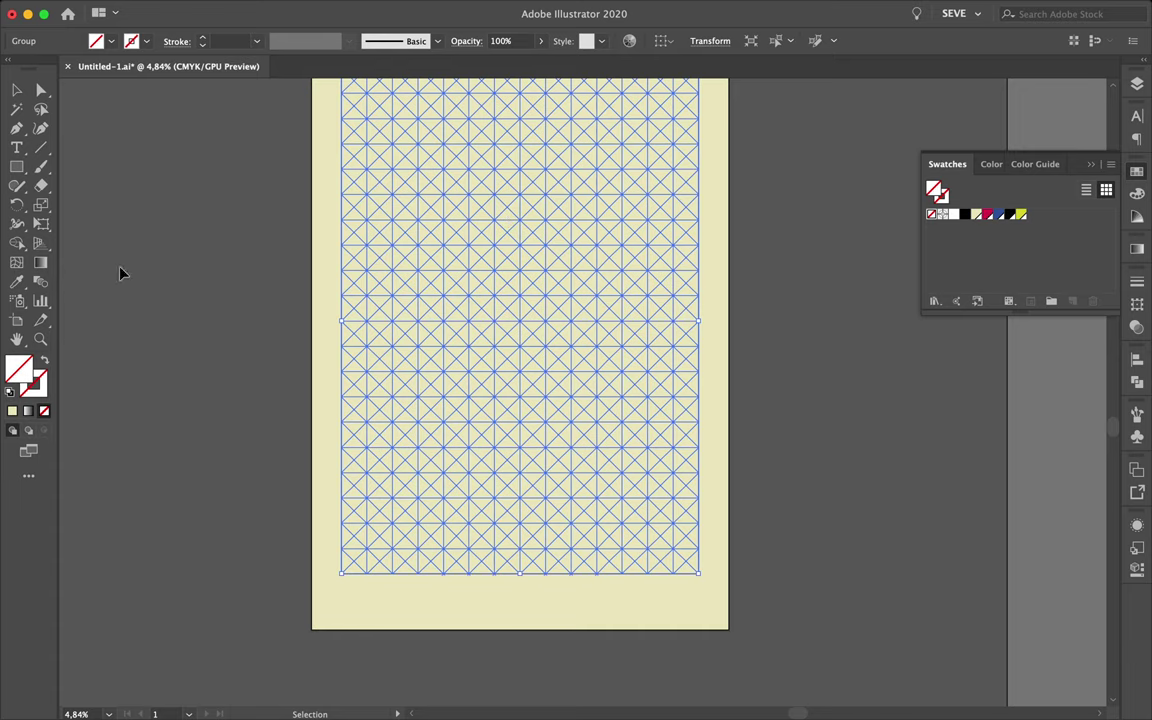
pyautogui.click(9, 58)
pyautogui.click(17, 397)
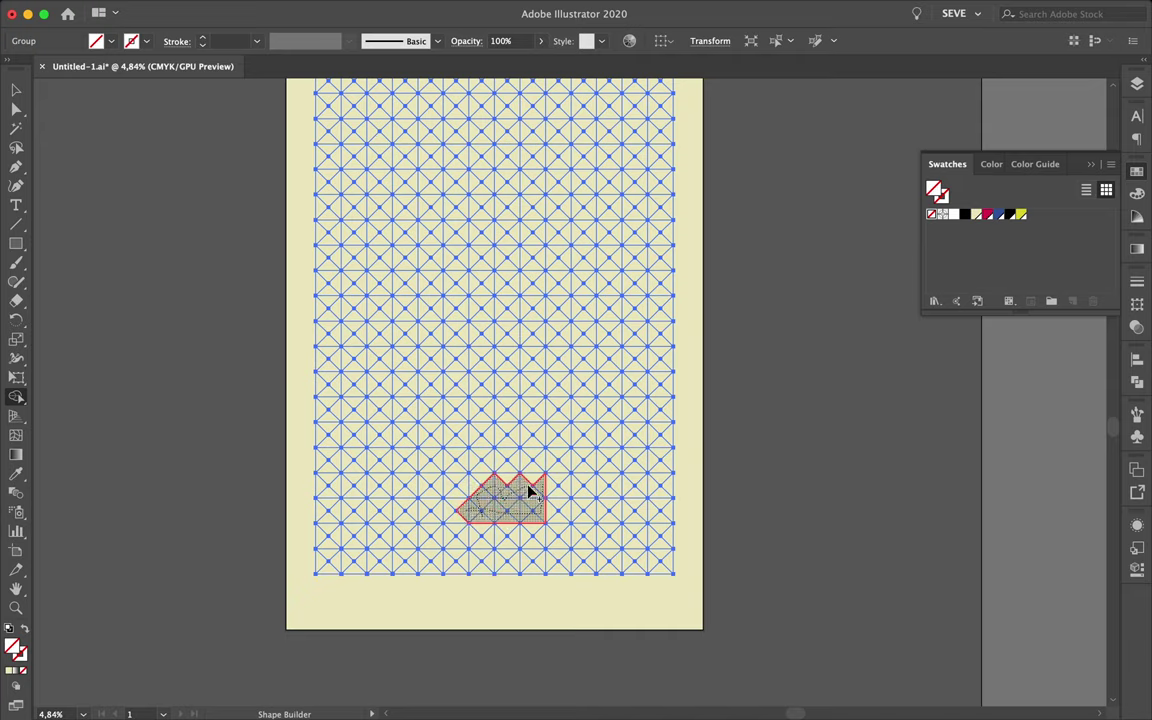
# Merge lower-right triangles into an L-shaped block and a bottom-right square
pyautogui.moveTo(500, 487); pyautogui.dragTo(467, 489)
pyautogui.moveTo(489, 440); pyautogui.dragTo(462, 517)
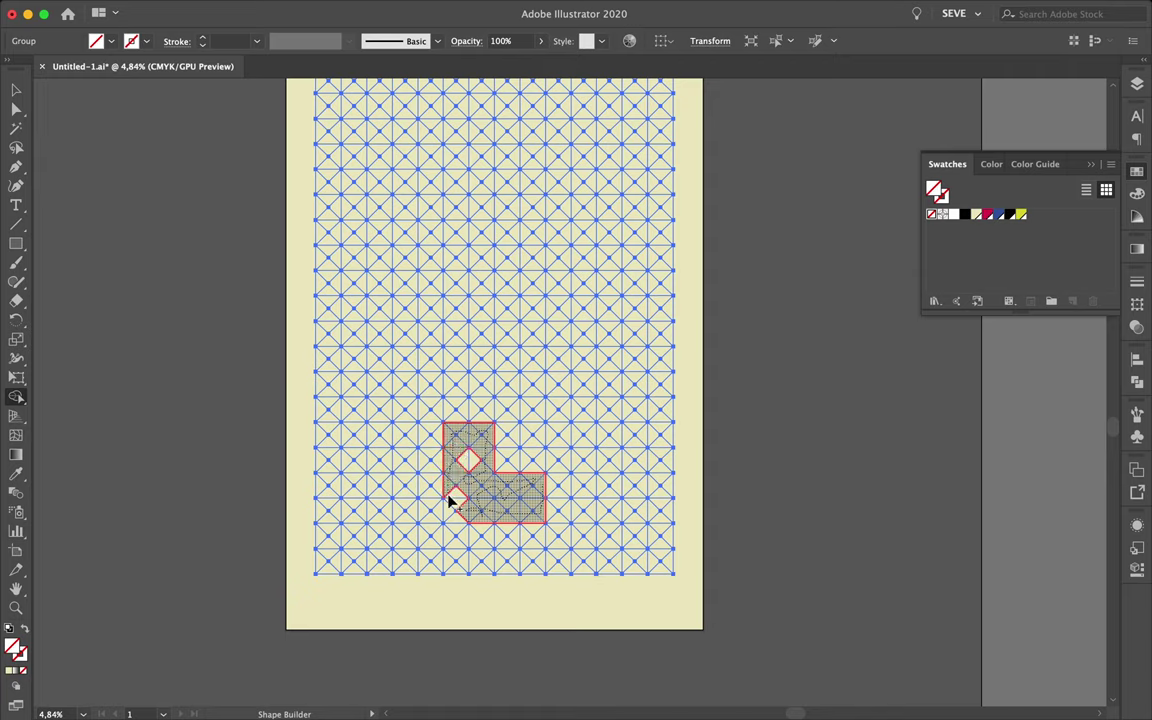
pyautogui.moveTo(476, 467)
pyautogui.mouseDown()
pyautogui.moveTo(504, 445)
pyautogui.moveTo(537, 443)
pyautogui.moveTo(540, 464)
pyautogui.mouseUp()
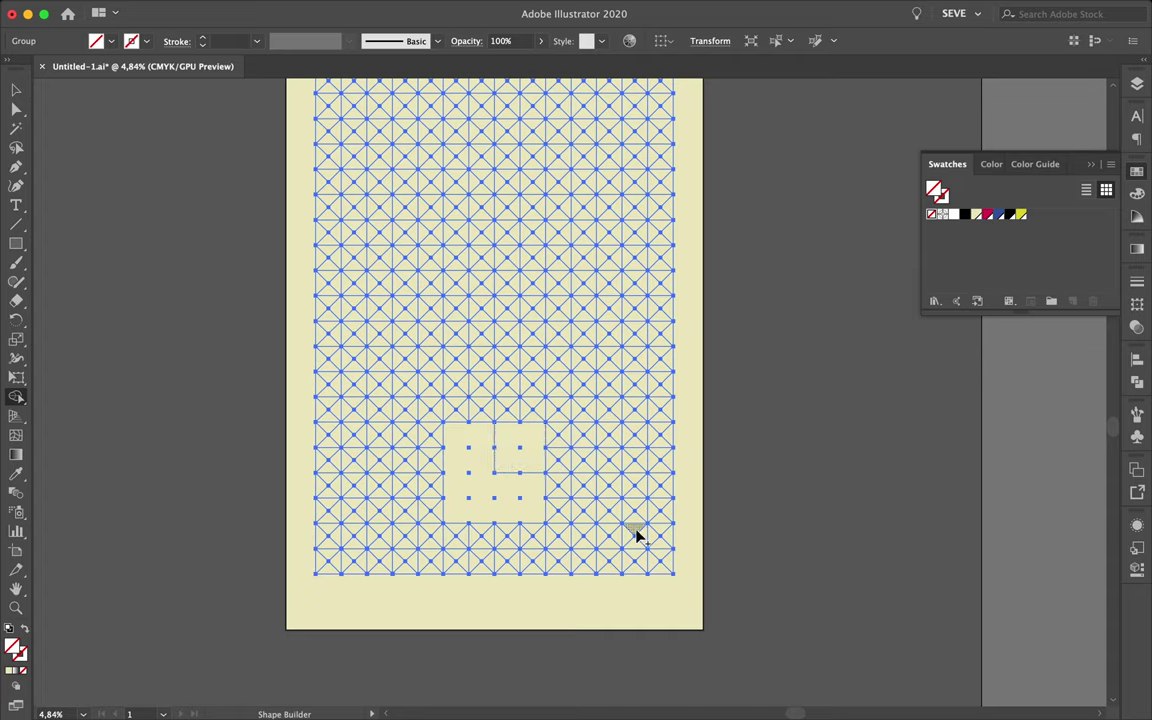
pyautogui.moveTo(641, 535); pyautogui.dragTo(628, 543)
# Merge triangle rows and a chain near the bottom-right corner into larger blocks
pyautogui.moveTo(617, 540)
pyautogui.mouseDown()
pyautogui.moveTo(587, 568)
pyautogui.moveTo(608, 548)
pyautogui.mouseUp()
pyautogui.moveTo(591, 516); pyautogui.dragTo(560, 518)
pyautogui.moveTo(590, 500); pyautogui.dragTo(563, 497)
pyautogui.moveTo(558, 465)
pyautogui.mouseDown()
pyautogui.moveTo(613, 517)
pyautogui.moveTo(657, 490)
pyautogui.moveTo(625, 496)
pyautogui.moveTo(638, 505)
pyautogui.mouseUp()
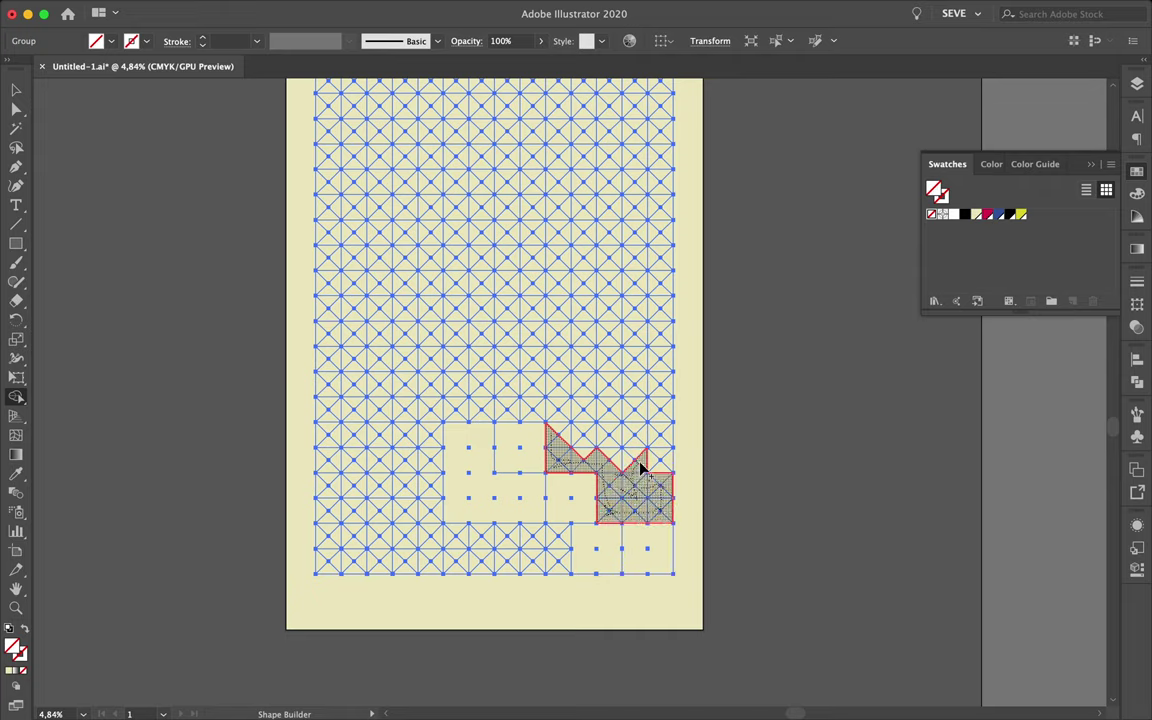
pyautogui.moveTo(632, 435)
pyautogui.mouseDown()
pyautogui.moveTo(599, 432)
pyautogui.moveTo(555, 452)
pyautogui.moveTo(622, 465)
pyautogui.moveTo(630, 435)
pyautogui.moveTo(607, 501)
pyautogui.moveTo(650, 517)
pyautogui.moveTo(666, 489)
pyautogui.moveTo(632, 497)
pyautogui.moveTo(640, 445)
pyautogui.mouseUp()
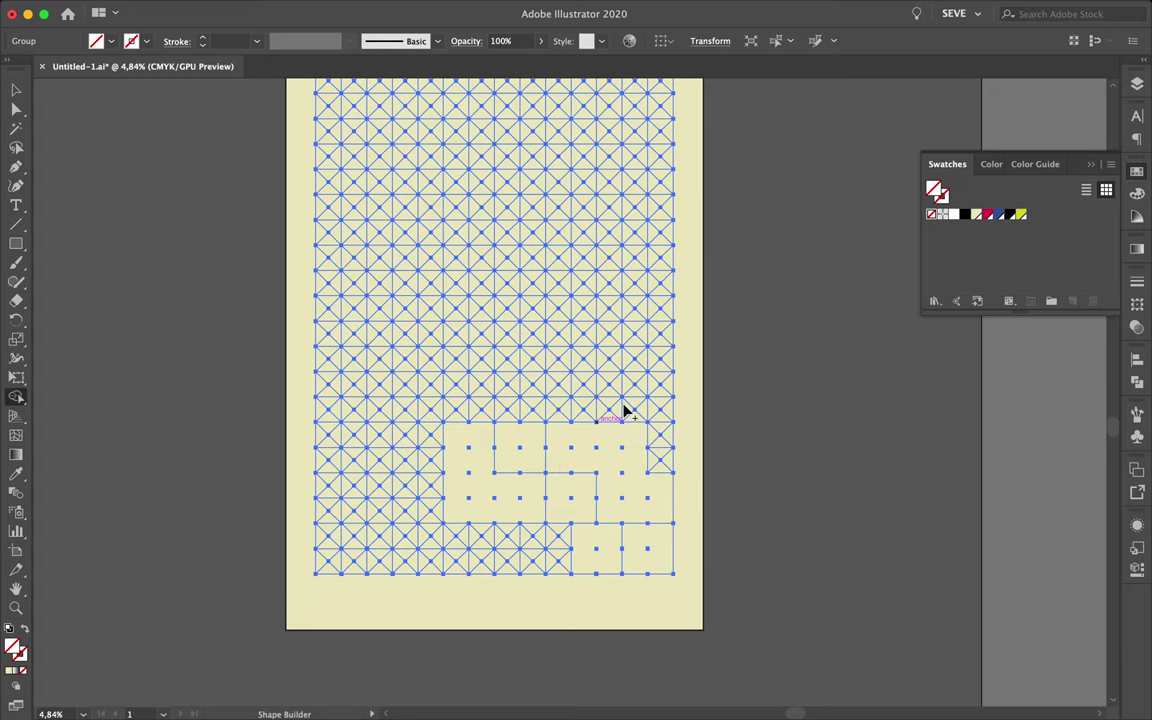
pyautogui.scroll(2, 385, 350)
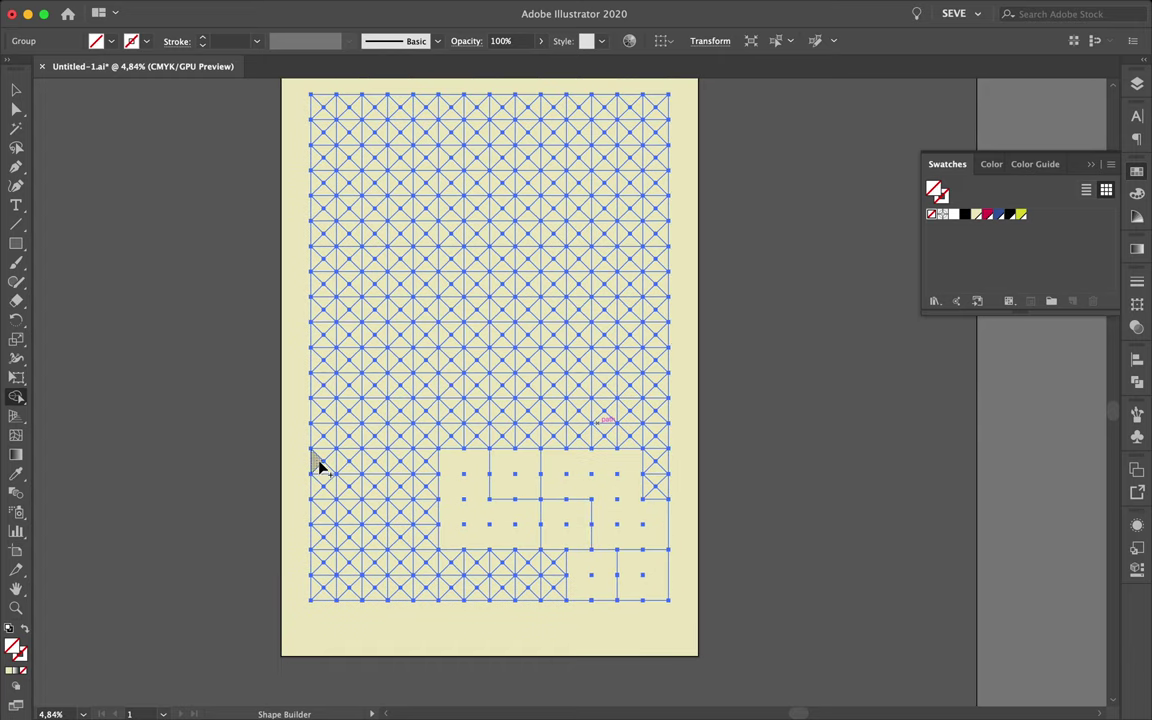
# Merge cells on the left side, the bottom row and the lower-left into blocks
pyautogui.moveTo(350, 494); pyautogui.dragTo(323, 430)
pyautogui.moveTo(323, 430); pyautogui.dragTo(368, 446)
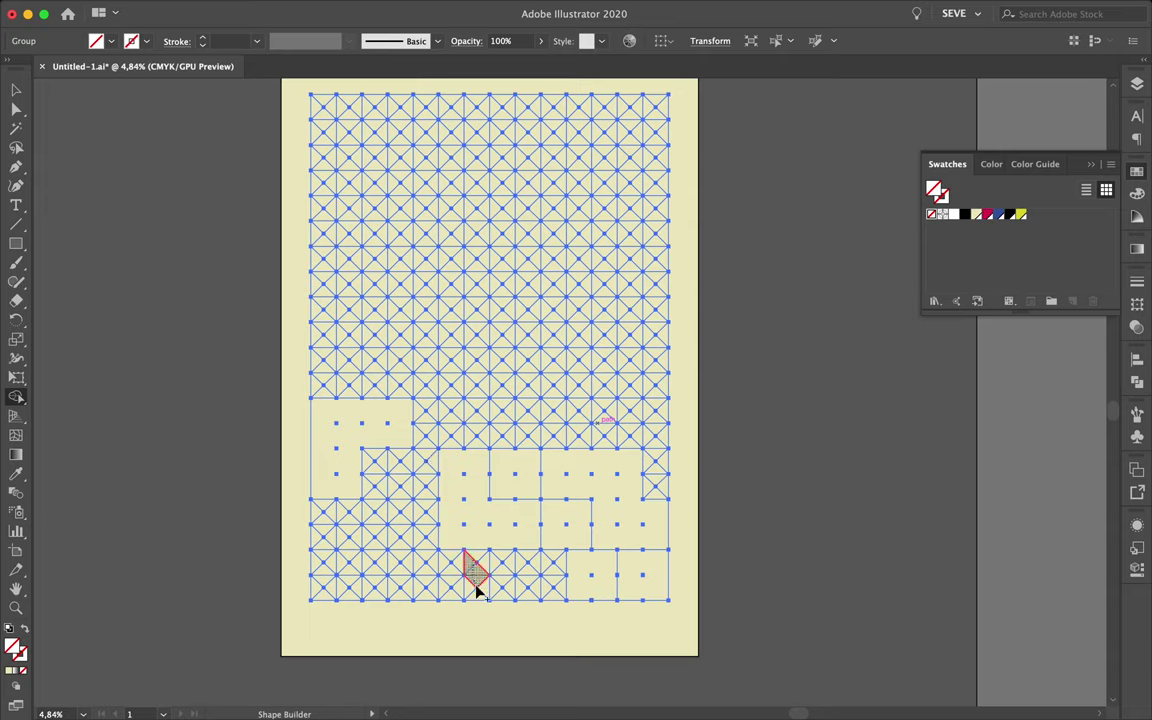
pyautogui.moveTo(478, 592); pyautogui.dragTo(535, 583)
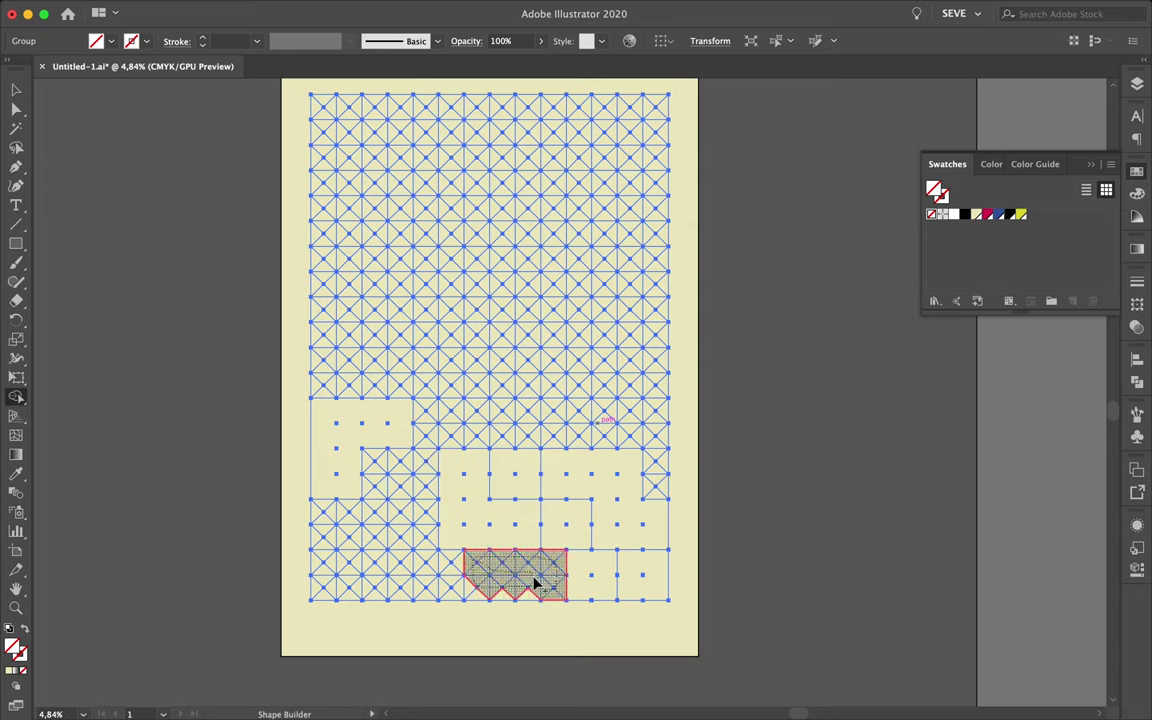
pyautogui.moveTo(535, 583); pyautogui.dragTo(468, 596)
pyautogui.moveTo(373, 461); pyautogui.dragTo(430, 480)
pyautogui.moveTo(398, 535); pyautogui.dragTo(405, 546)
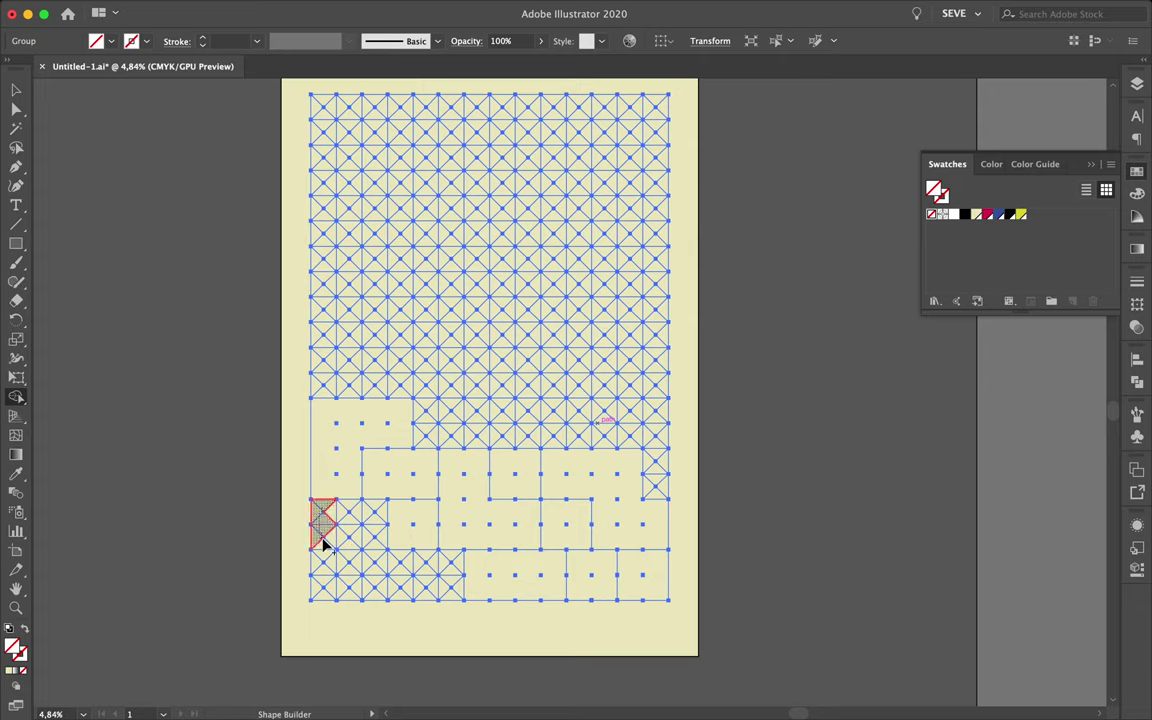
pyautogui.moveTo(322, 543); pyautogui.dragTo(365, 530)
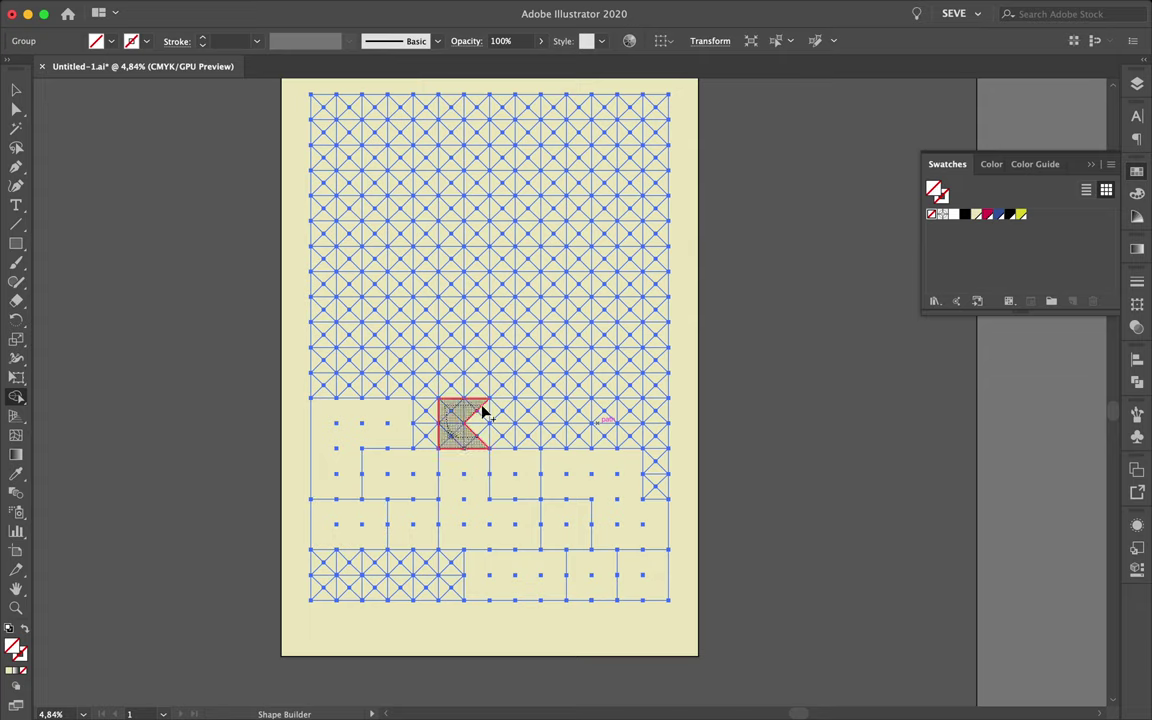
pyautogui.moveTo(449, 432); pyautogui.dragTo(481, 442)
# Merge cells near the top-right and down the top-left column into blocks
pyautogui.moveTo(610, 156)
pyautogui.mouseDown()
pyautogui.moveTo(603, 182)
pyautogui.moveTo(613, 165)
pyautogui.mouseUp()
pyautogui.moveTo(324, 180)
pyautogui.mouseDown()
pyautogui.moveTo(327, 245)
pyautogui.moveTo(396, 243)
pyautogui.moveTo(354, 161)
pyautogui.mouseUp()
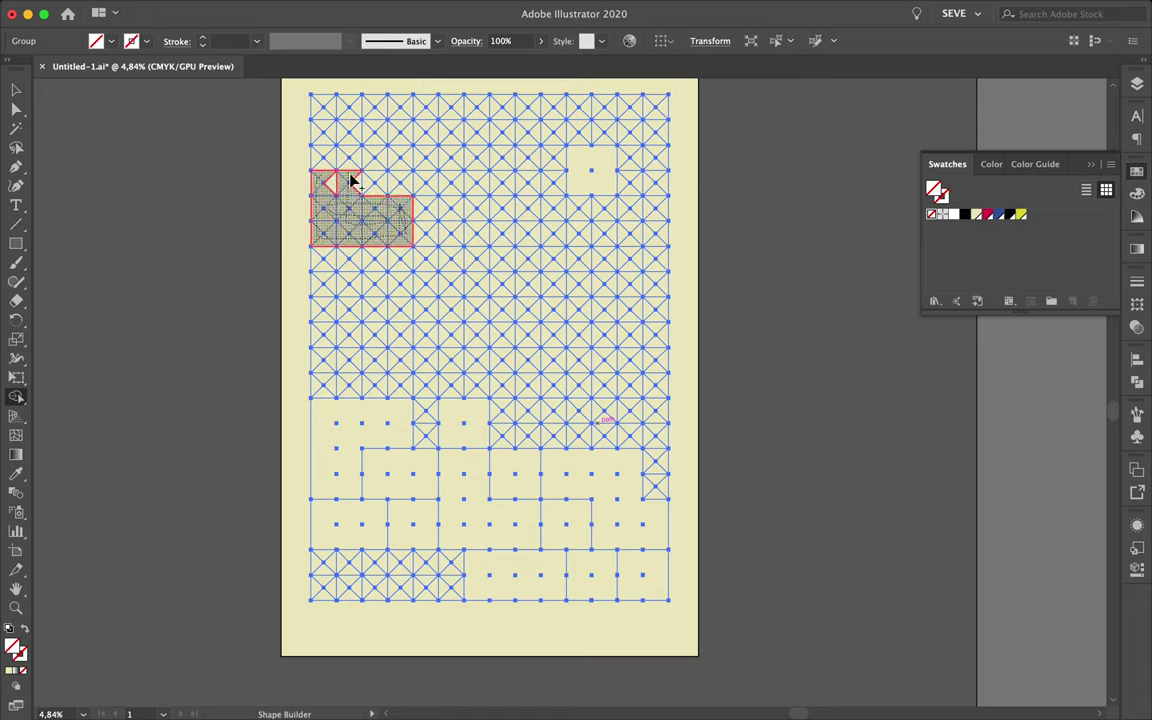
pyautogui.moveTo(354, 165); pyautogui.dragTo(334, 183)
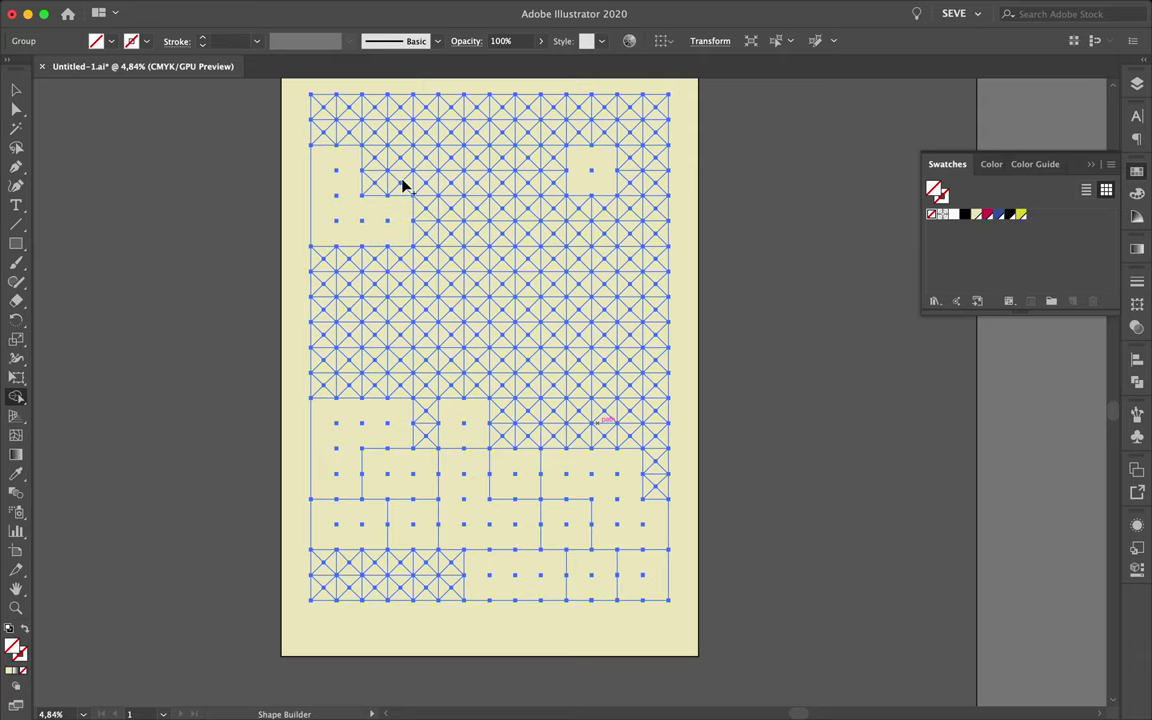
# Merge the L-shaped top-left region and the square below it into shapes
pyautogui.moveTo(460, 242); pyautogui.dragTo(458, 240)
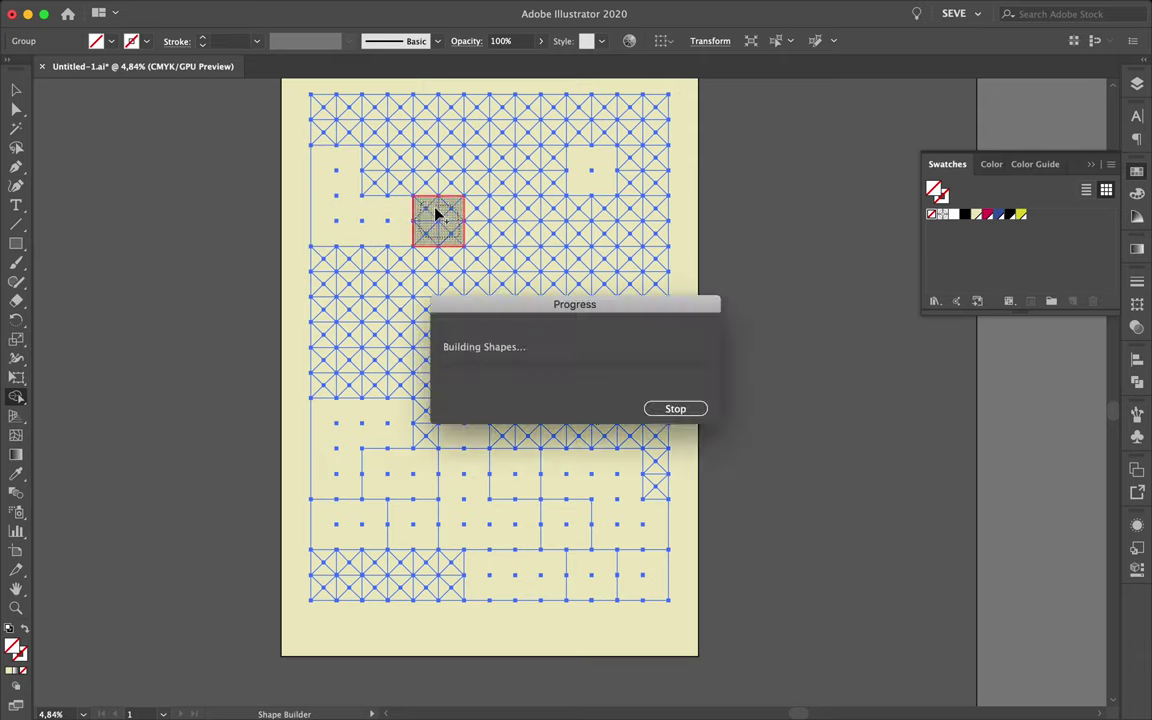
pyautogui.moveTo(437, 297)
pyautogui.mouseDown()
pyautogui.moveTo(432, 362)
pyautogui.moveTo(535, 442)
pyautogui.moveTo(501, 411)
pyautogui.moveTo(535, 415)
pyautogui.mouseUp()
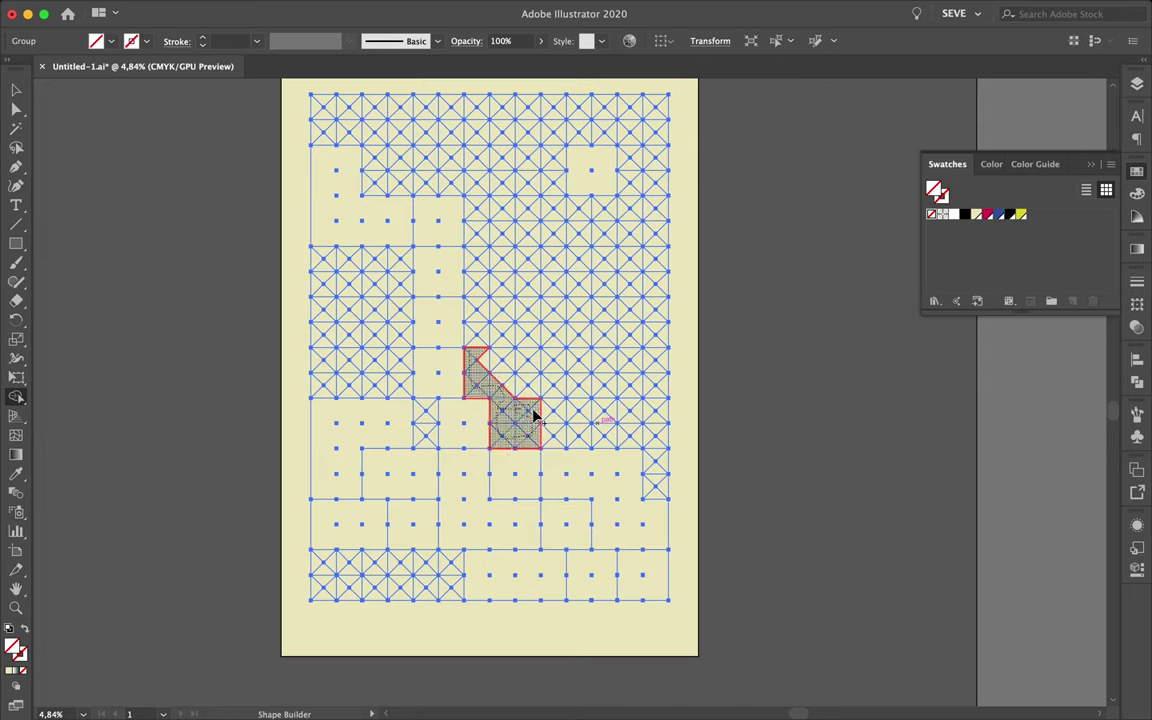
pyautogui.moveTo(494, 378); pyautogui.dragTo(530, 375)
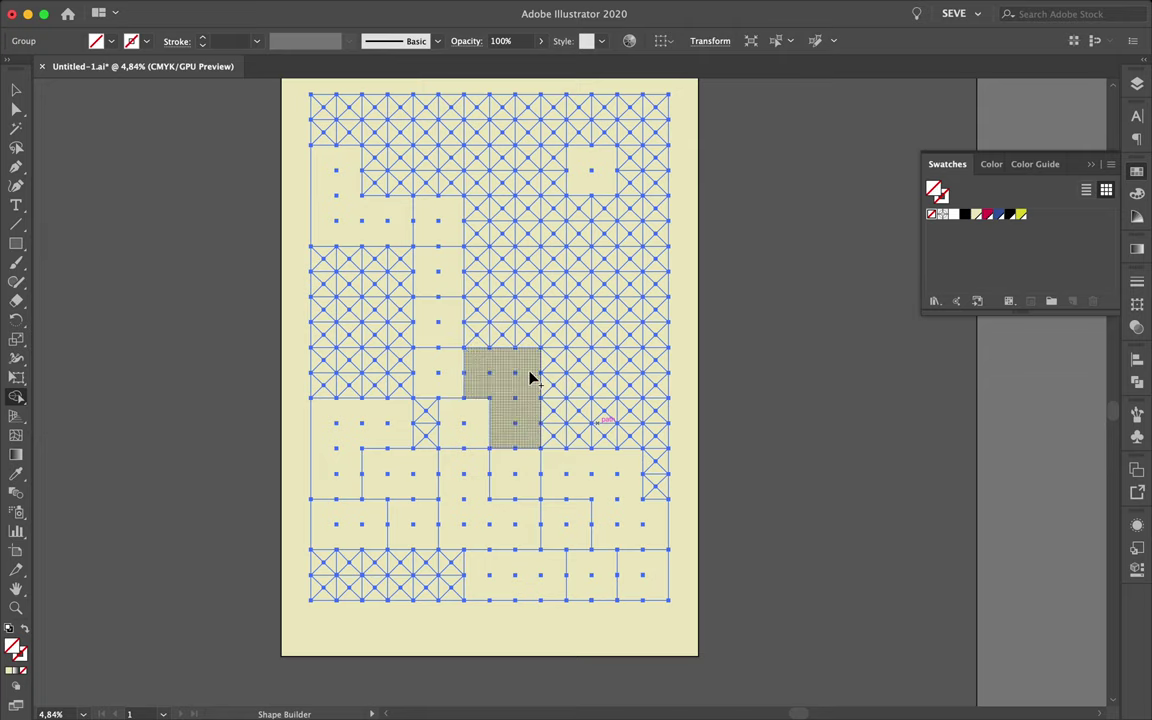
# Merge middle cells into a tall central column and right-side cells into one block
pyautogui.moveTo(470, 310)
pyautogui.mouseDown()
pyautogui.moveTo(507, 303)
pyautogui.moveTo(476, 316)
pyautogui.mouseUp()
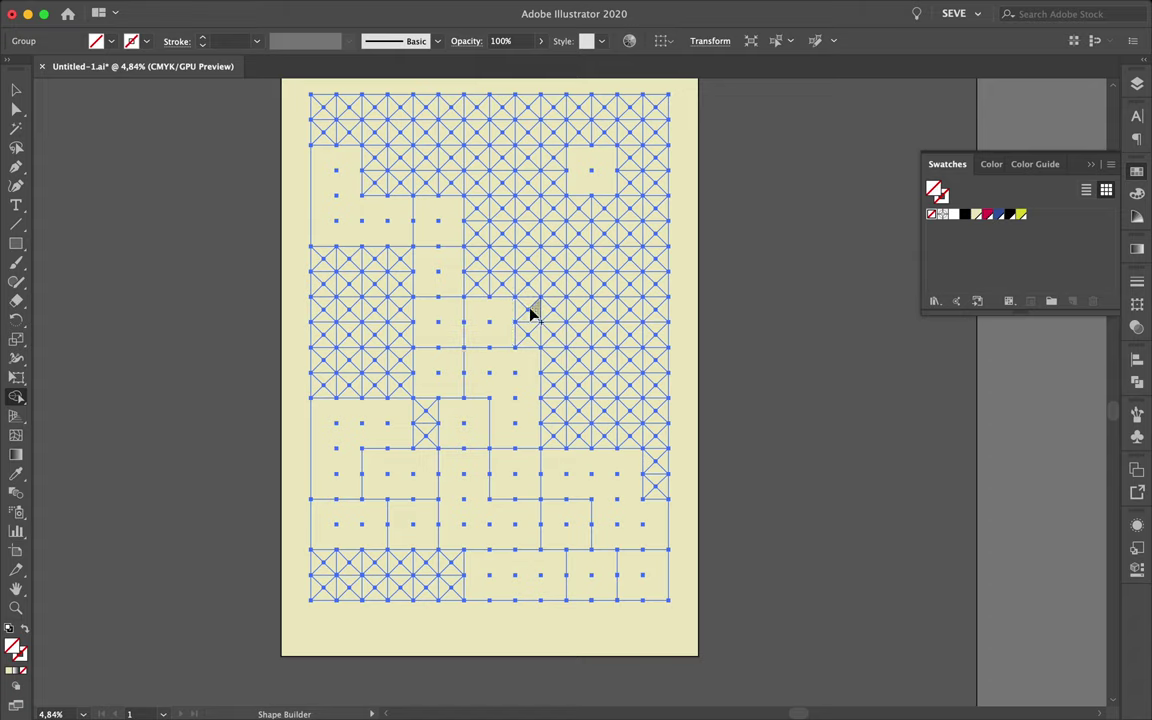
pyautogui.moveTo(540, 325); pyautogui.dragTo(545, 321)
pyautogui.moveTo(473, 290)
pyautogui.mouseDown()
pyautogui.moveTo(525, 218)
pyautogui.moveTo(558, 221)
pyautogui.moveTo(553, 264)
pyautogui.moveTo(540, 235)
pyautogui.mouseUp()
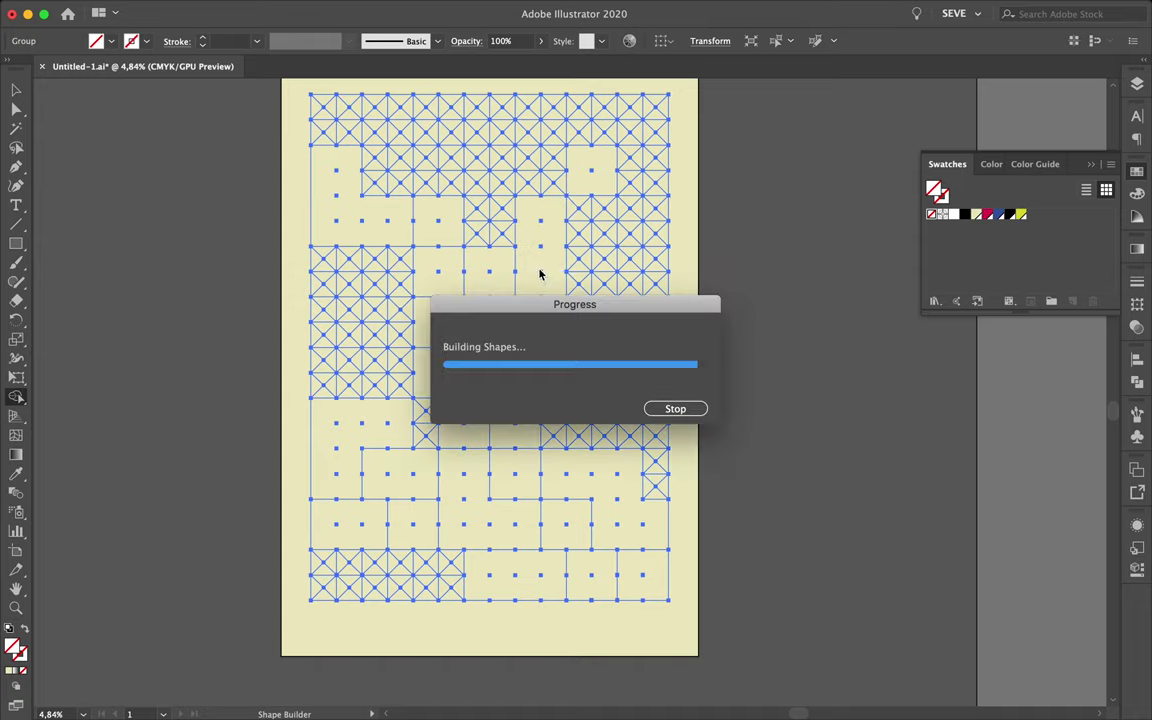
pyautogui.moveTo(553, 360)
pyautogui.mouseDown()
pyautogui.moveTo(551, 407)
pyautogui.moveTo(630, 447)
pyautogui.moveTo(663, 442)
pyautogui.mouseUp()
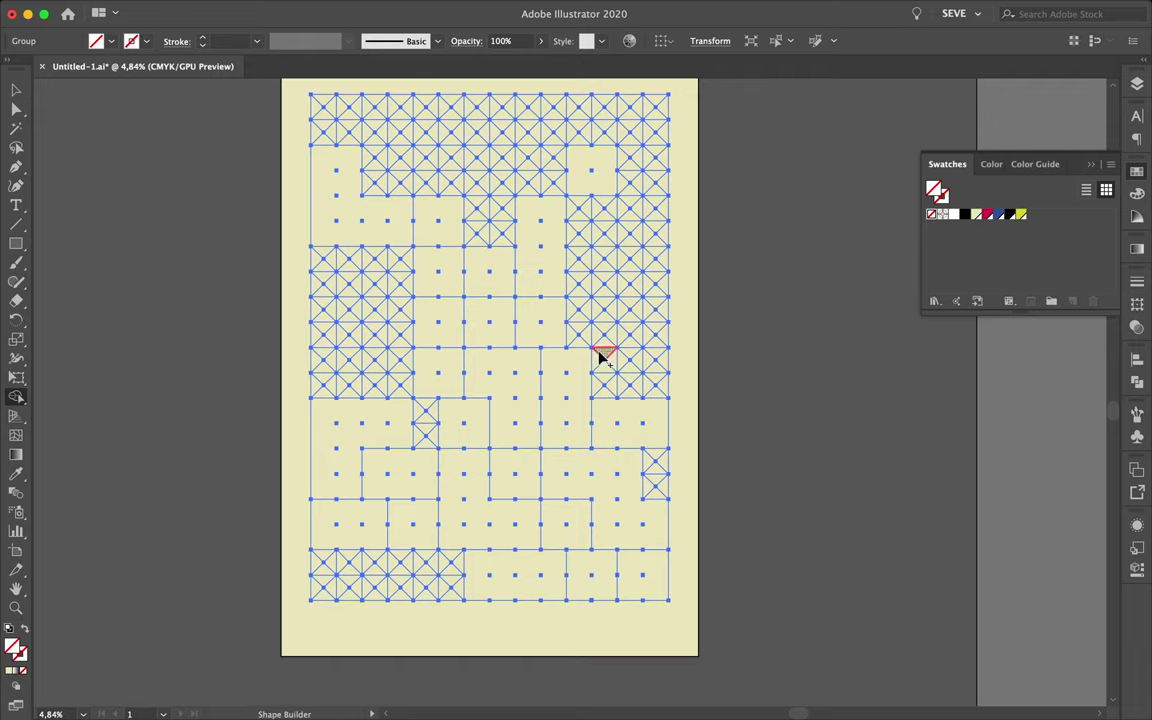
pyautogui.moveTo(600, 356); pyautogui.dragTo(627, 365)
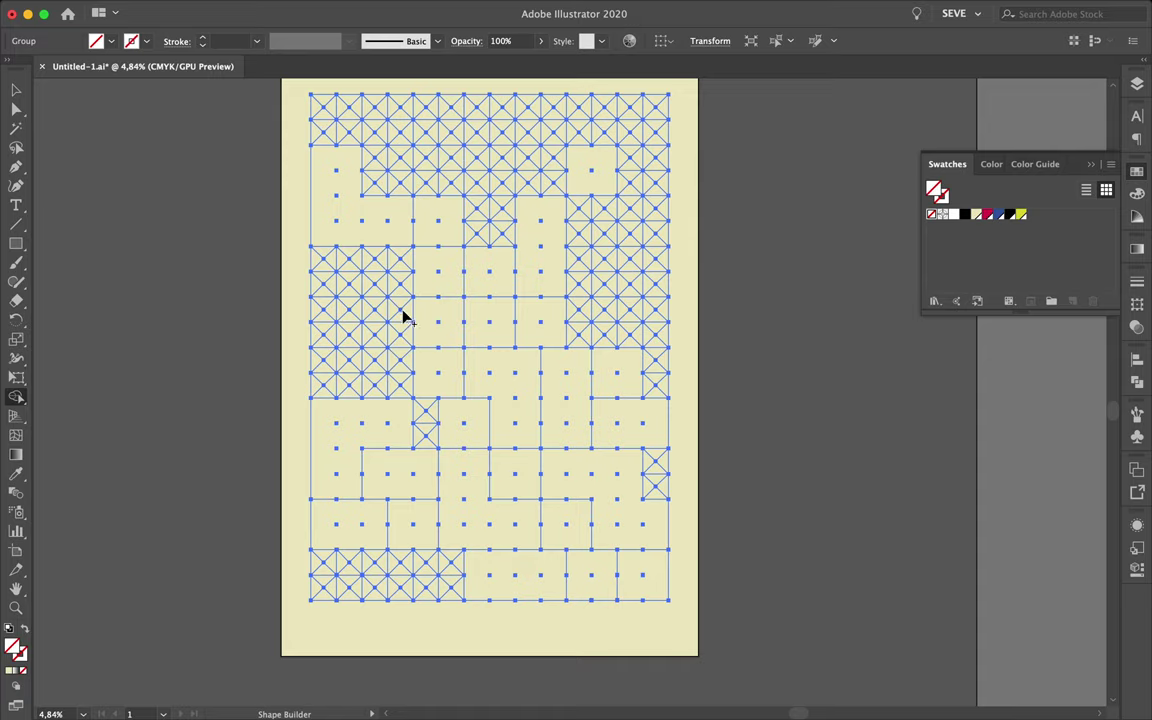
# Merge an L-shaped run of left cells, a cell near the top and right-side cells
pyautogui.moveTo(369, 392); pyautogui.dragTo(397, 357)
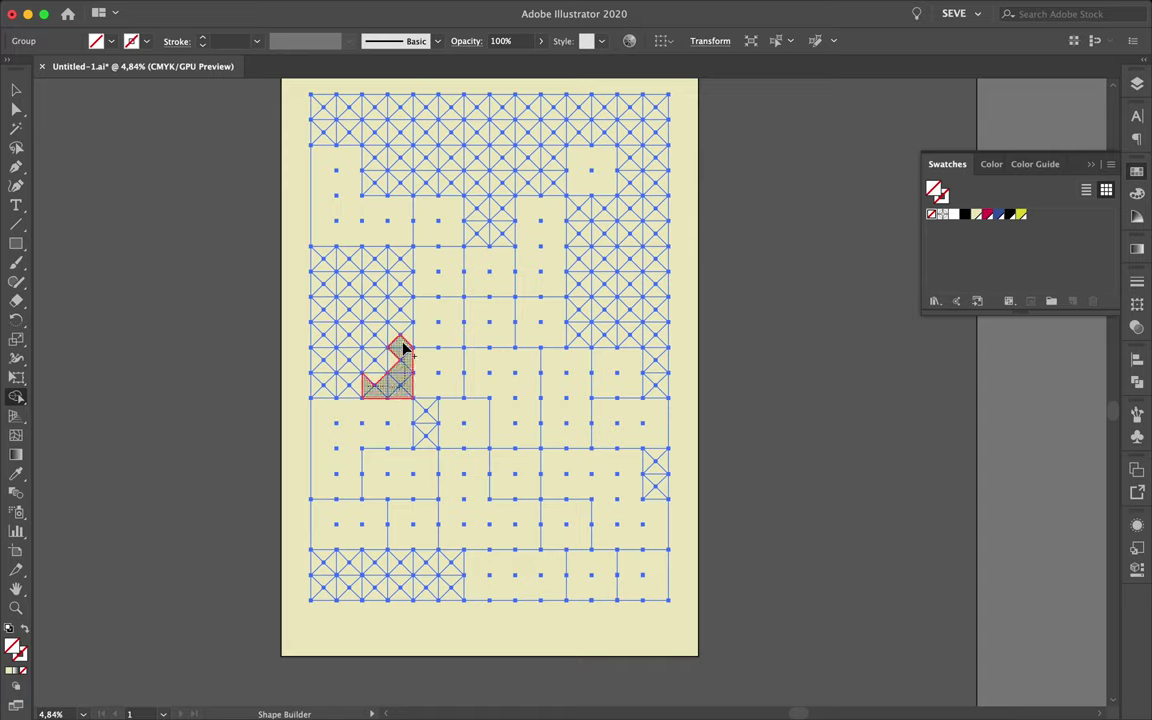
pyautogui.moveTo(354, 340)
pyautogui.mouseDown()
pyautogui.moveTo(322, 315)
pyautogui.moveTo(407, 270)
pyautogui.moveTo(388, 290)
pyautogui.mouseUp()
pyautogui.moveTo(370, 190)
pyautogui.mouseDown()
pyautogui.moveTo(408, 154)
pyautogui.moveTo(422, 188)
pyautogui.moveTo(429, 165)
pyautogui.mouseUp()
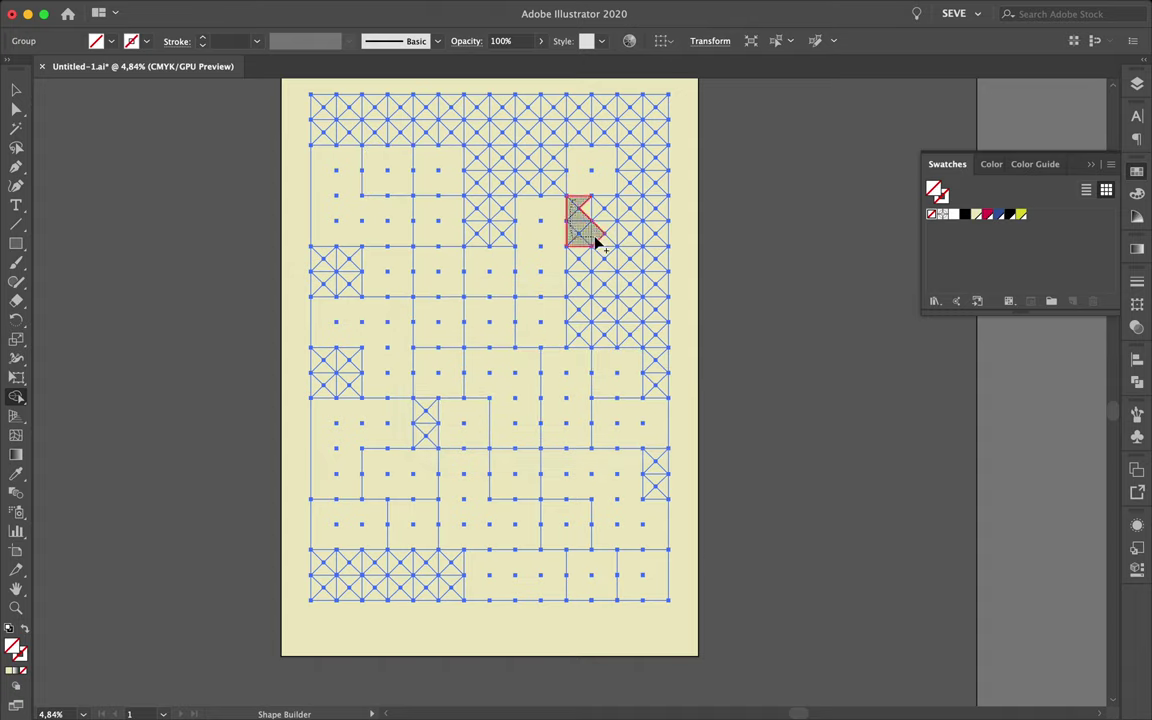
pyautogui.moveTo(577, 205)
pyautogui.mouseDown()
pyautogui.moveTo(631, 240)
pyautogui.moveTo(656, 222)
pyautogui.moveTo(661, 244)
pyautogui.mouseUp()
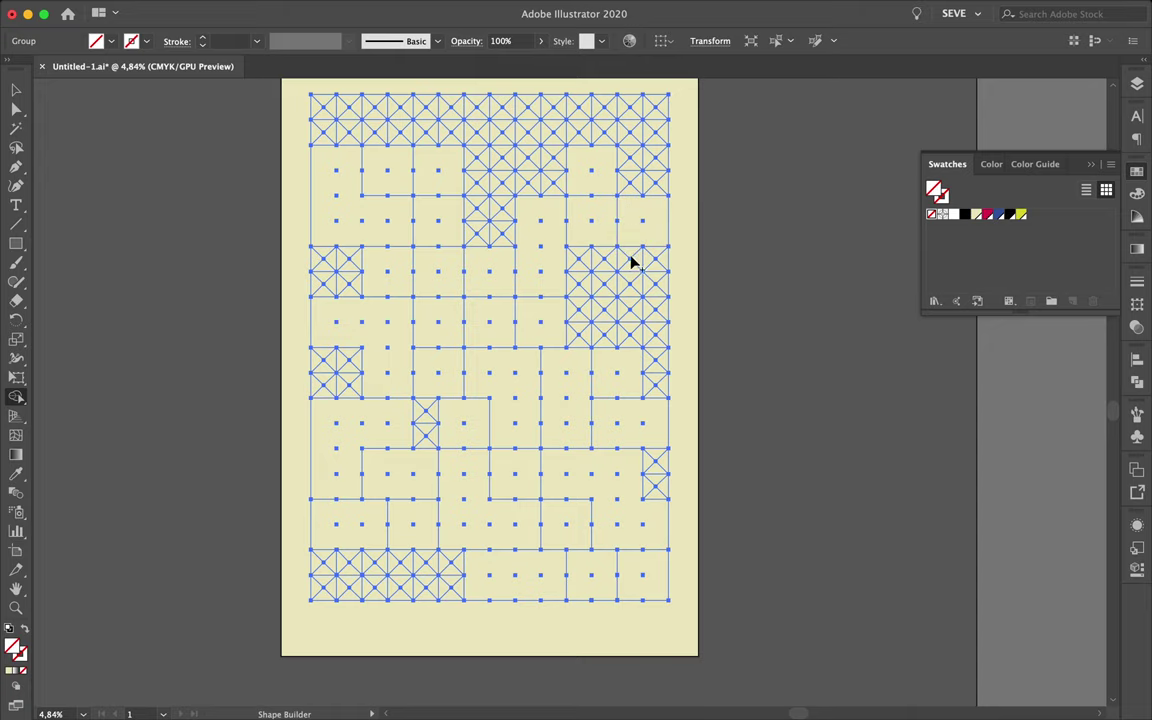
# Fuse crossed cells down the right side and across the top row into plain blocks
pyautogui.moveTo(632, 262); pyautogui.dragTo(662, 325)
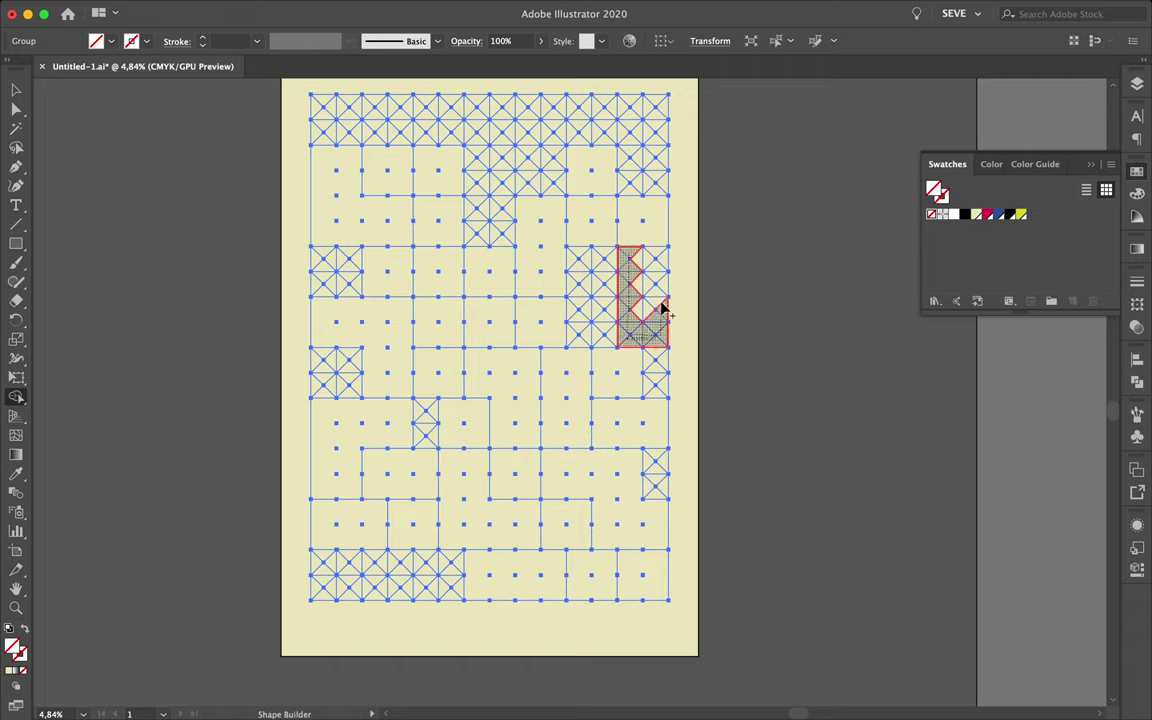
pyautogui.moveTo(662, 325); pyautogui.dragTo(643, 309)
pyautogui.moveTo(432, 110); pyautogui.dragTo(460, 150)
pyautogui.moveTo(478, 98)
pyautogui.mouseDown()
pyautogui.moveTo(470, 177)
pyautogui.moveTo(490, 158)
pyautogui.moveTo(558, 190)
pyautogui.moveTo(558, 159)
pyautogui.moveTo(638, 121)
pyautogui.mouseUp()
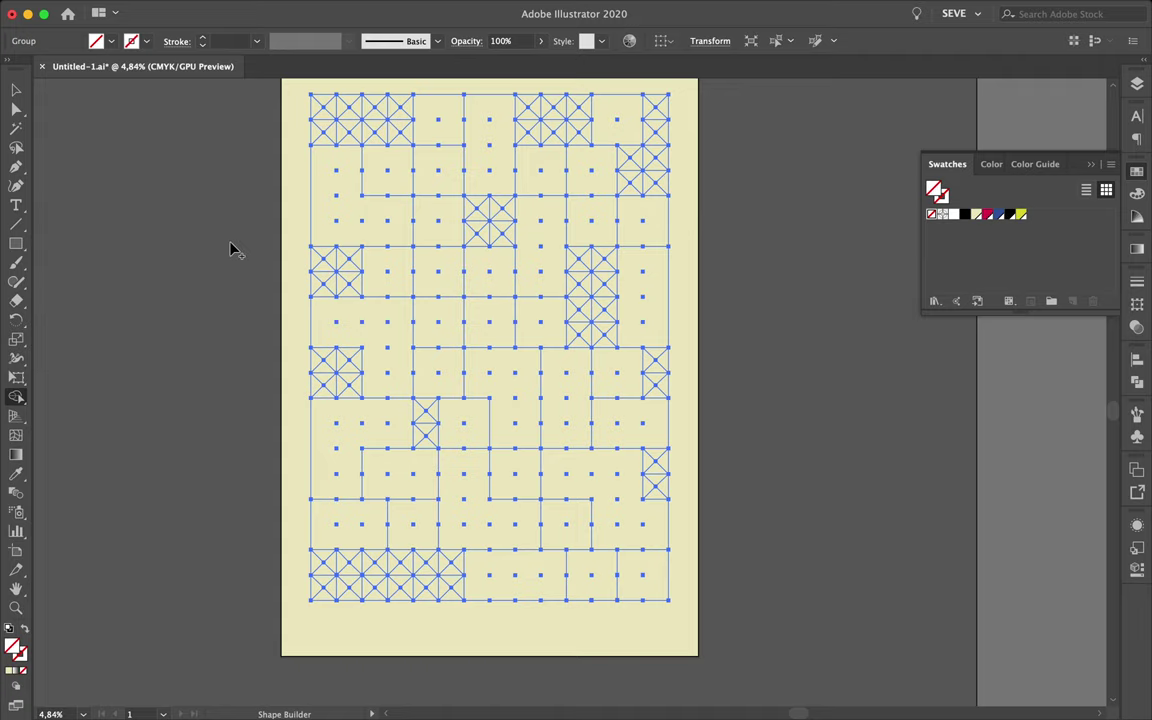
# Choose yellow as the fill and turn the grid into a Live Paint group
pyautogui.press('k')
pyautogui.click(1020, 214)
pyautogui.click(398, 330)
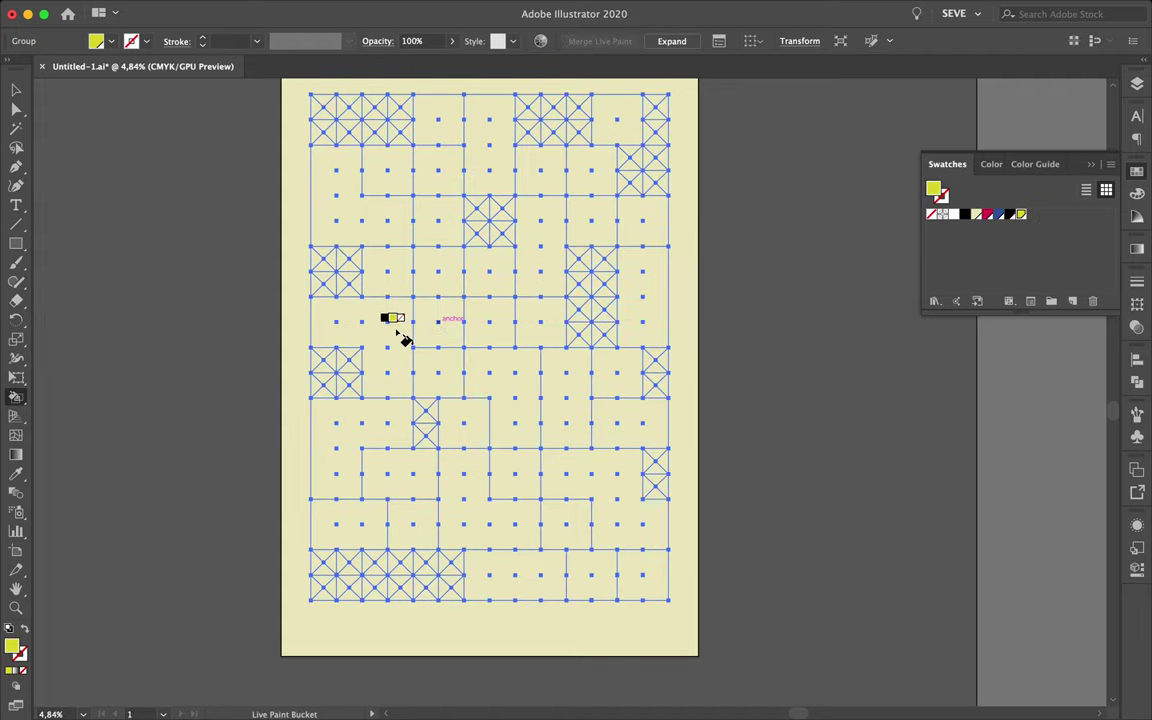
pyautogui.press('v')
pyautogui.scroll(-1, 449, 438)
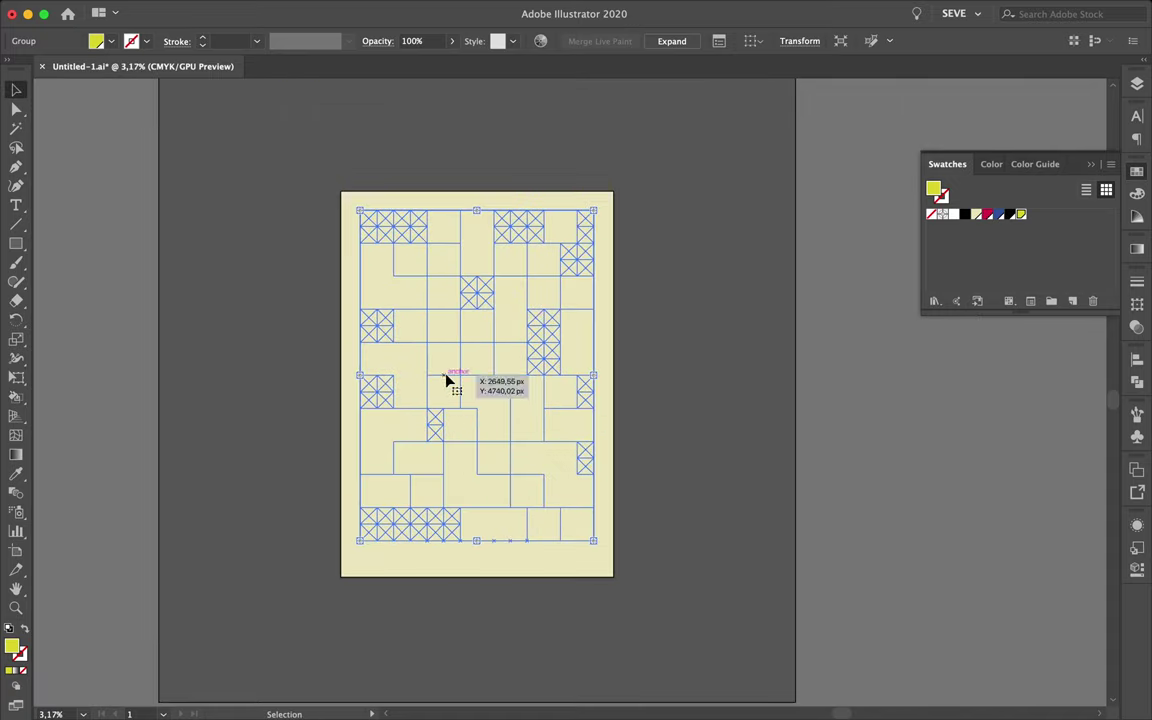
# Expand the Live Paint group and try combining shapes, dismissing the error alert
pyautogui.click(196, 8)
pyautogui.click(208, 183)
pyautogui.click(603, 462)
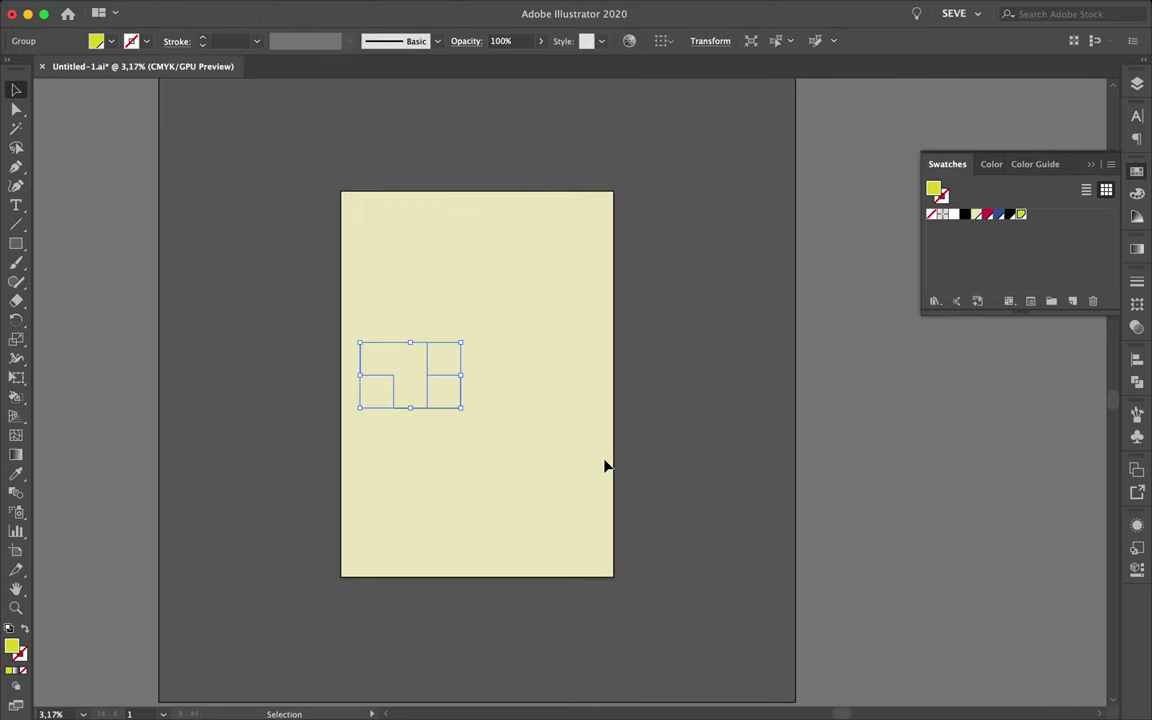
pyautogui.click(1137, 381)
pyautogui.click(945, 435)
pyautogui.click(725, 393)
# Return to the Live Paint Bucket and fill the region right of centre crimson
pyautogui.press('k')
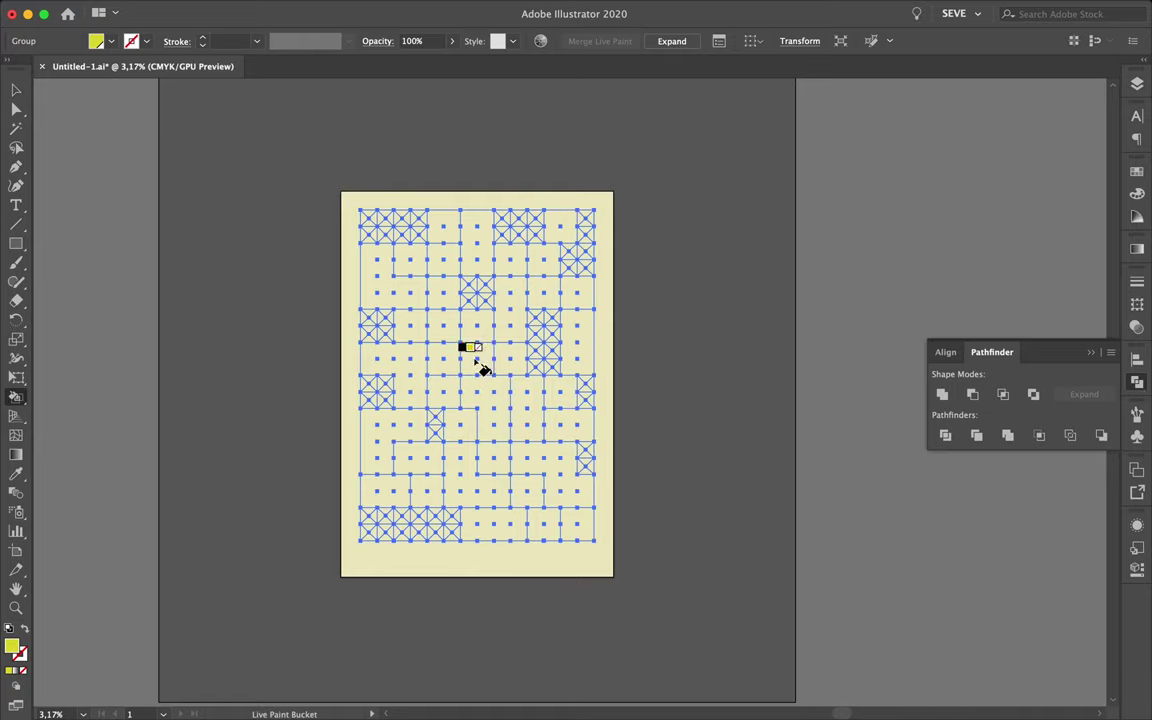
pyautogui.click(1137, 84)
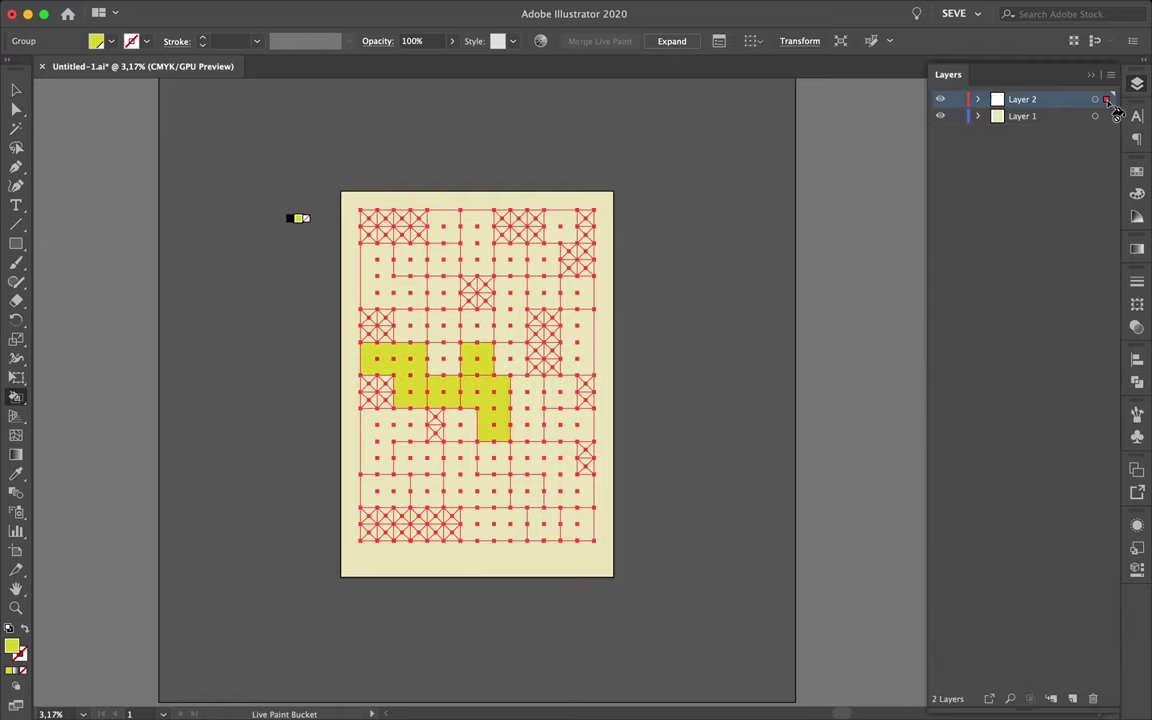
pyautogui.scroll(2, 501, 326)
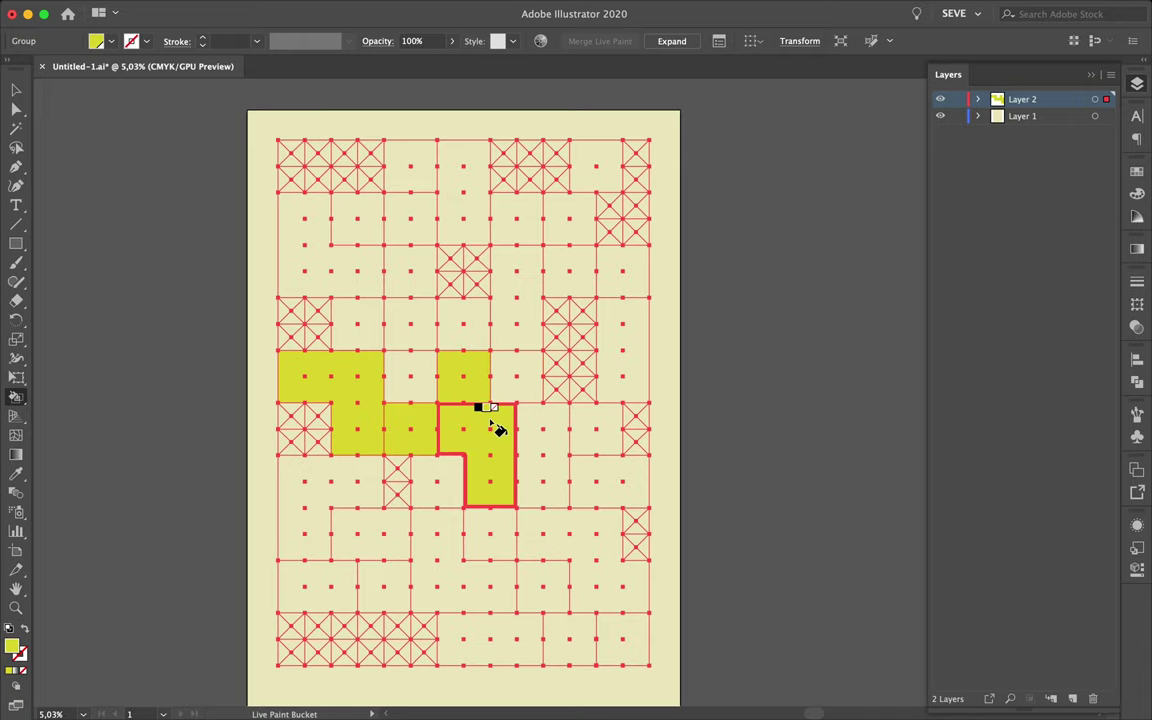
pyautogui.press('Right')
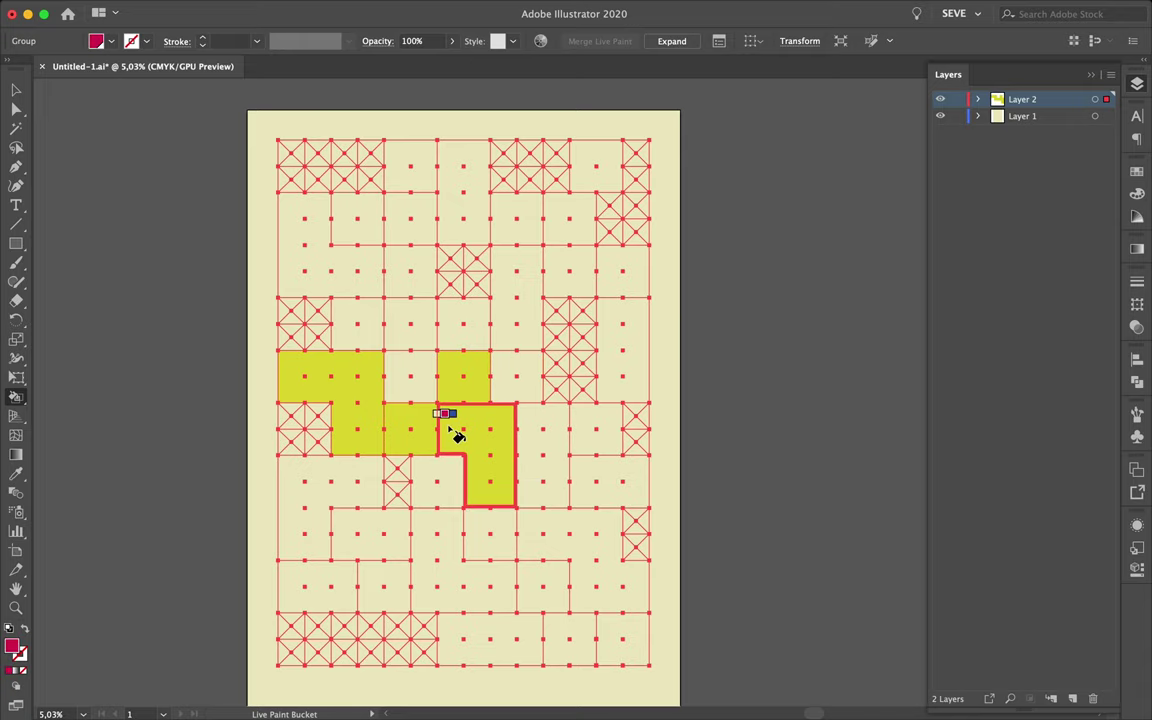
pyautogui.click(460, 428)
# Fill several cells black at the top, beside the crimson shape and along the bottom
pyautogui.press('Left')
pyautogui.press('Left')
pyautogui.press('Right')
pyautogui.click(420, 432)
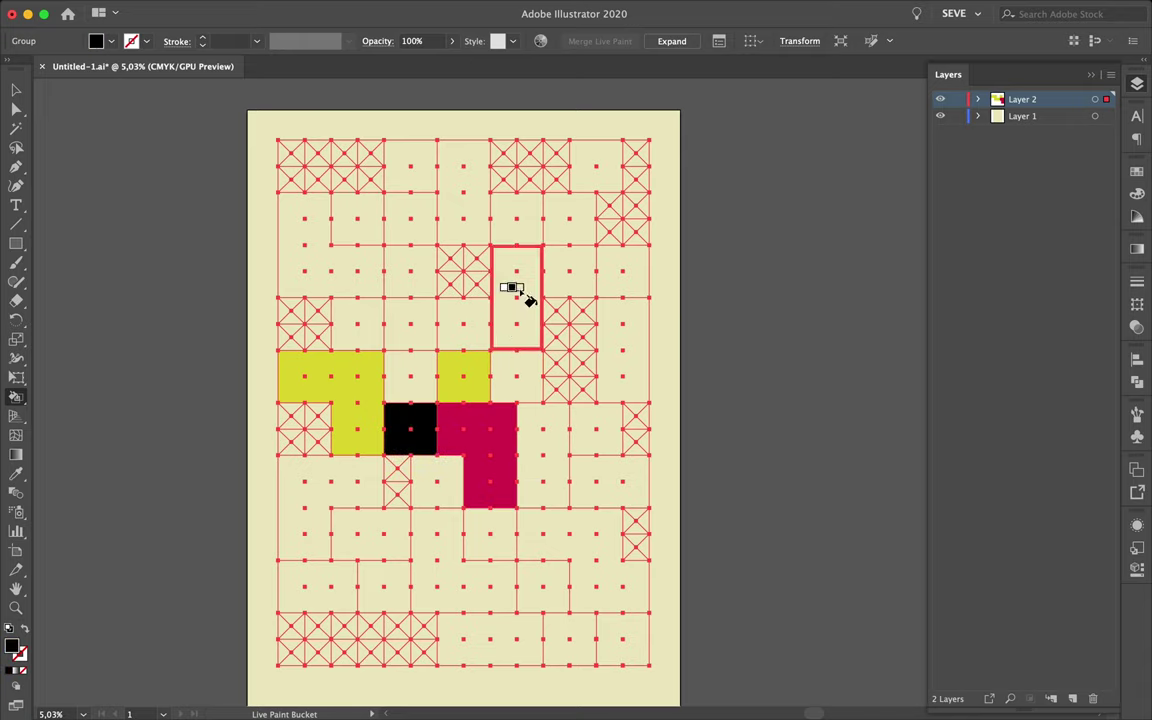
pyautogui.click(567, 220)
pyautogui.click(360, 218)
pyautogui.click(428, 172)
pyautogui.click(383, 586)
pyautogui.click(543, 588)
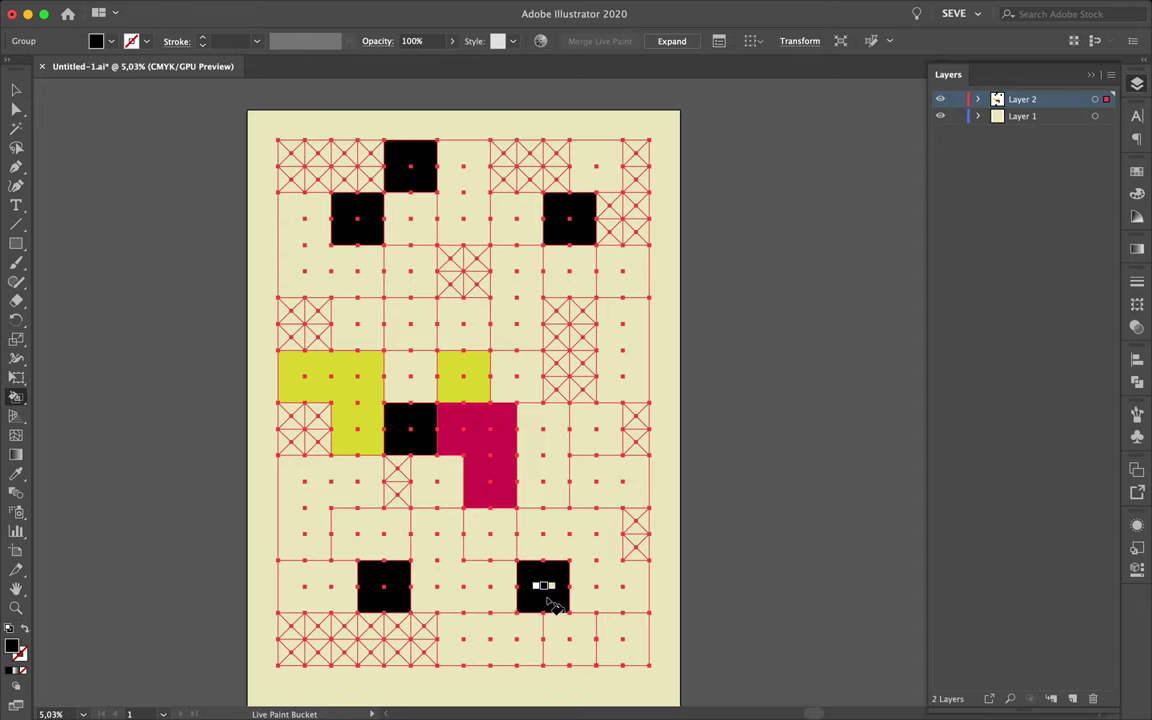
# Fill the left cell, bottom strip, right strip and several upper cells crimson
pyautogui.press('Right')
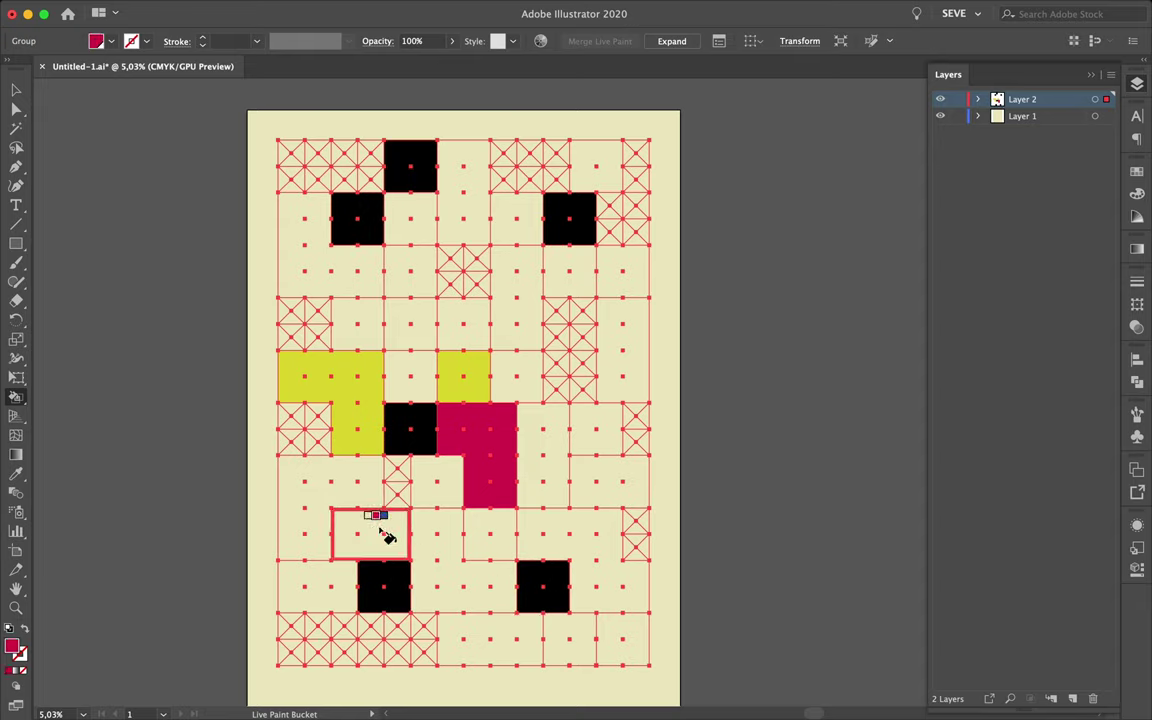
pyautogui.click(386, 528)
pyautogui.click(525, 635)
pyautogui.click(608, 480)
pyautogui.click(570, 262)
pyautogui.click(596, 166)
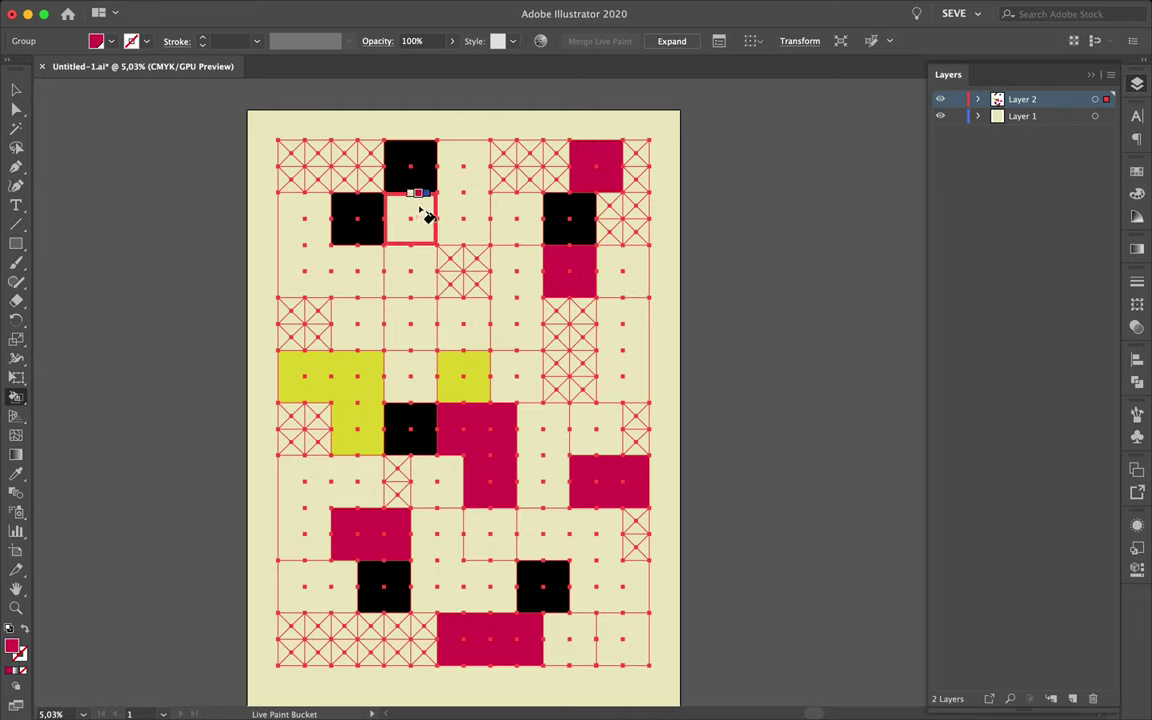
pyautogui.click(422, 214)
pyautogui.click(350, 318)
# Fill the centre cell, upper-left block, top column and lower blocks blue
pyautogui.press('Right')
pyautogui.click(406, 377)
pyautogui.click(318, 268)
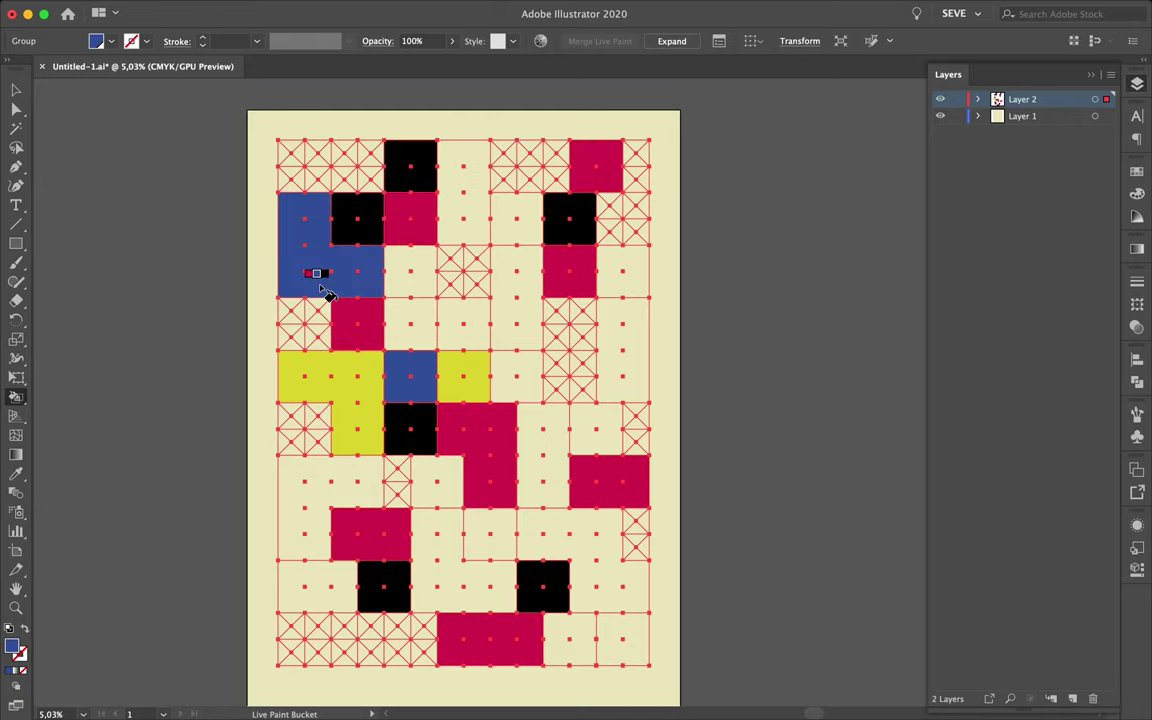
pyautogui.click(460, 210)
pyautogui.click(440, 560)
pyautogui.click(312, 523)
# Fill two lower cells yellow and a right-edge cell black, undoing an oversized fill
pyautogui.press('Right')
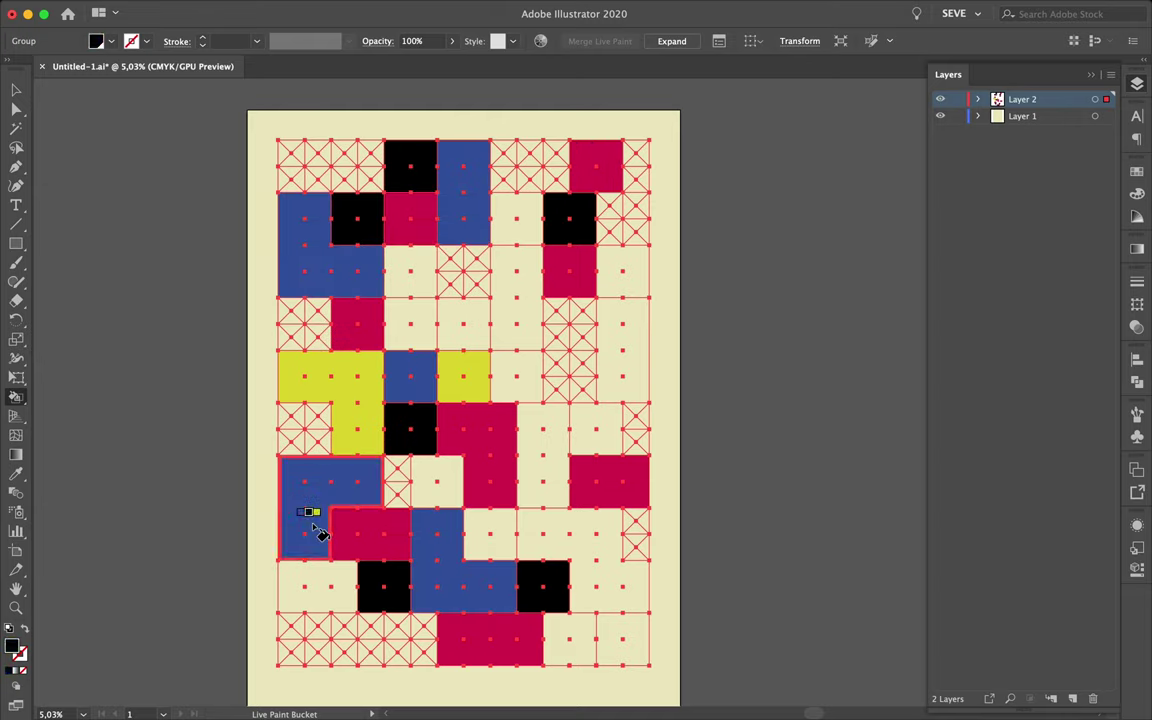
pyautogui.press('Right')
pyautogui.click(312, 575)
pyautogui.click(490, 538)
pyautogui.press('Left')
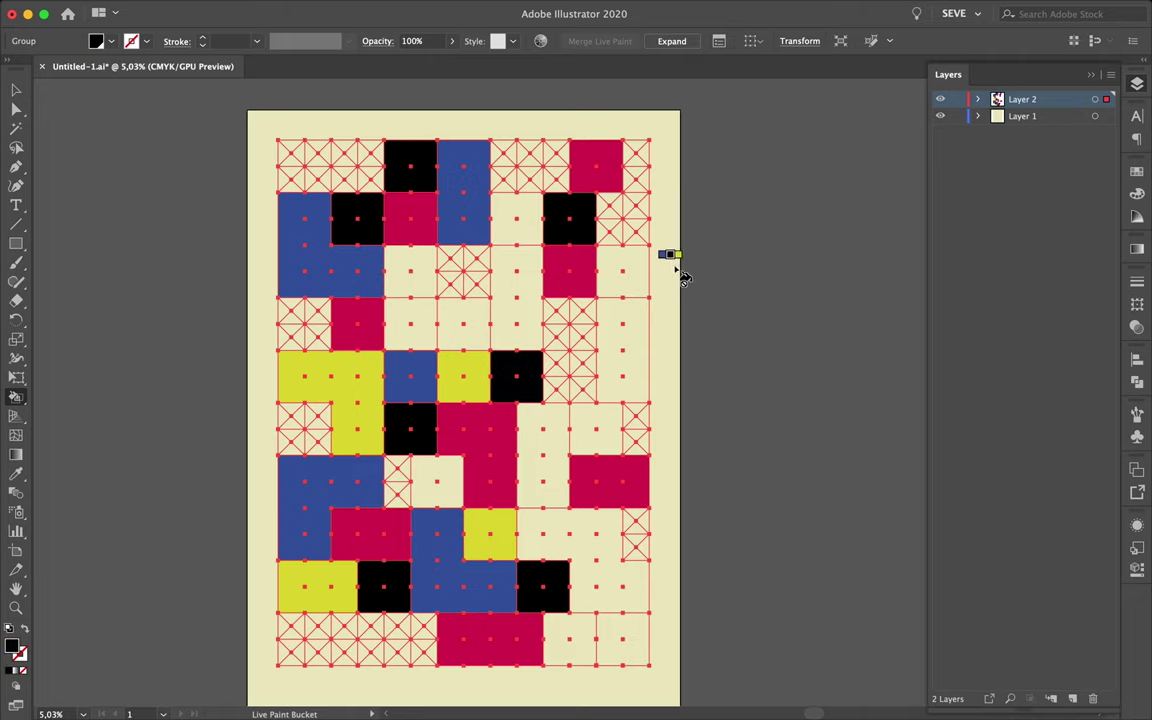
pyautogui.doubleClick(618, 284)
pyautogui.hotkey('ctrl', 'z')
pyautogui.click(622, 280)
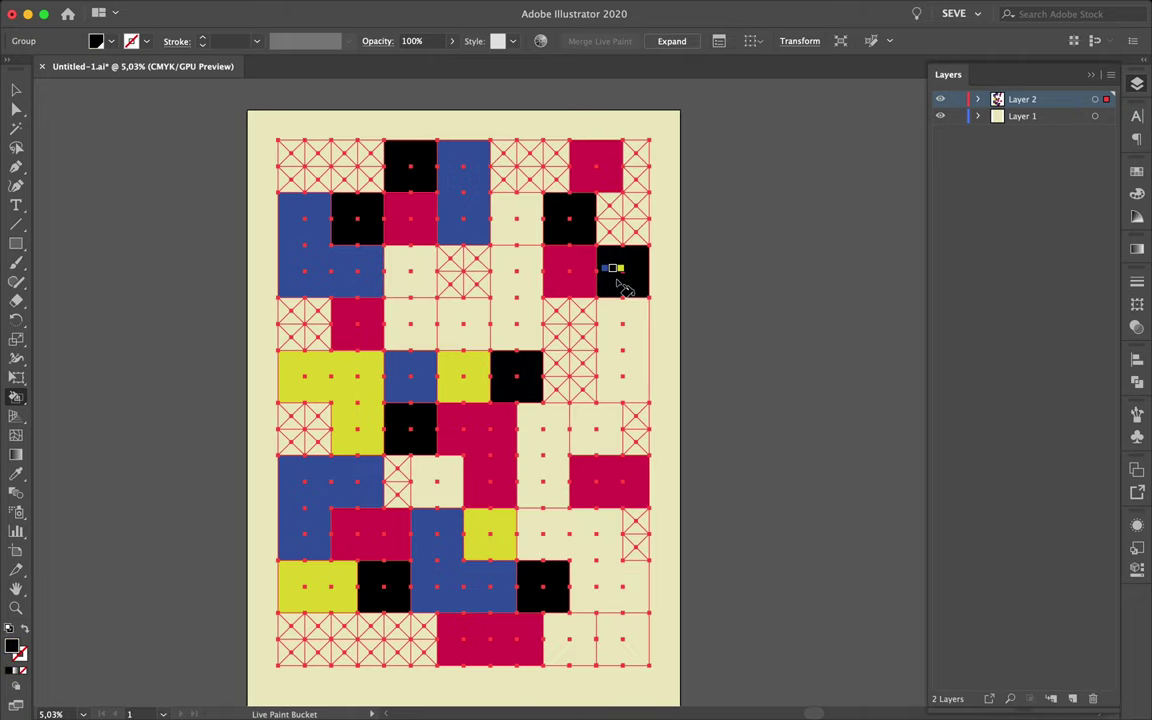
# Fill the right column and bottom cells blue and the cream L-shaped region yellow
pyautogui.press('Left')
pyautogui.click(622, 342)
pyautogui.click(549, 432)
pyautogui.click(605, 640)
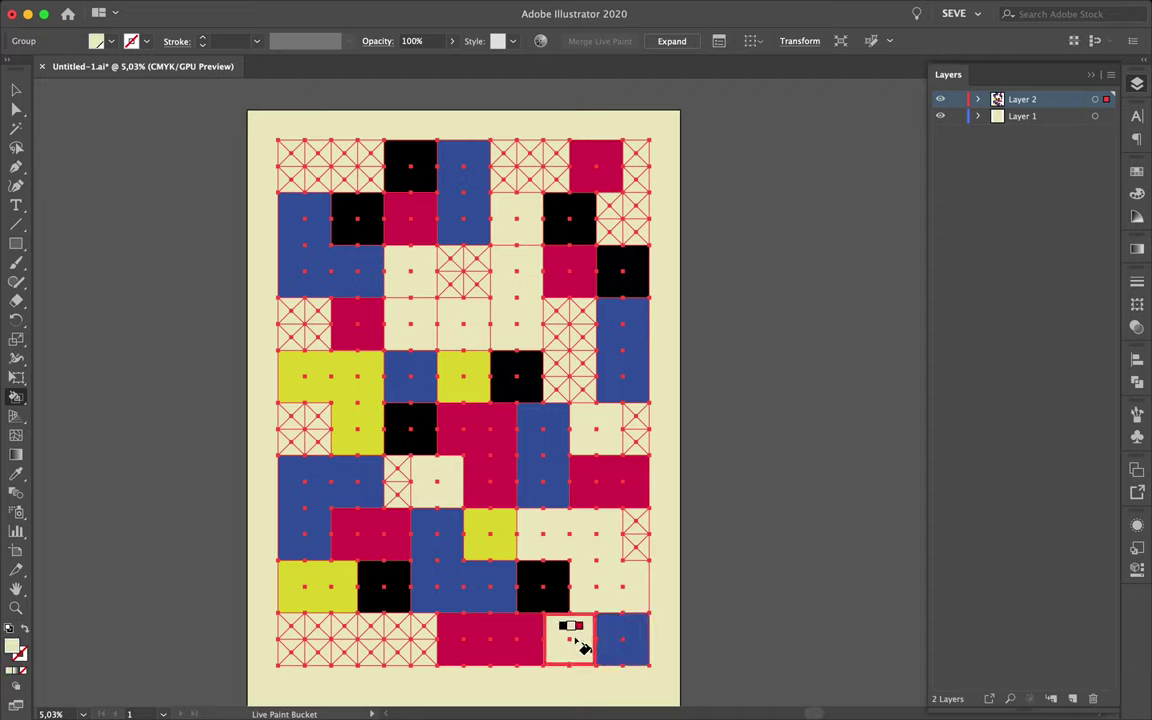
pyautogui.press('Left')
pyautogui.press('Left')
pyautogui.click(612, 555)
pyautogui.press('Right')
# Fill remaining cream cells yellow, blue, red and black across the grid
pyautogui.press('Right')
pyautogui.click(576, 638)
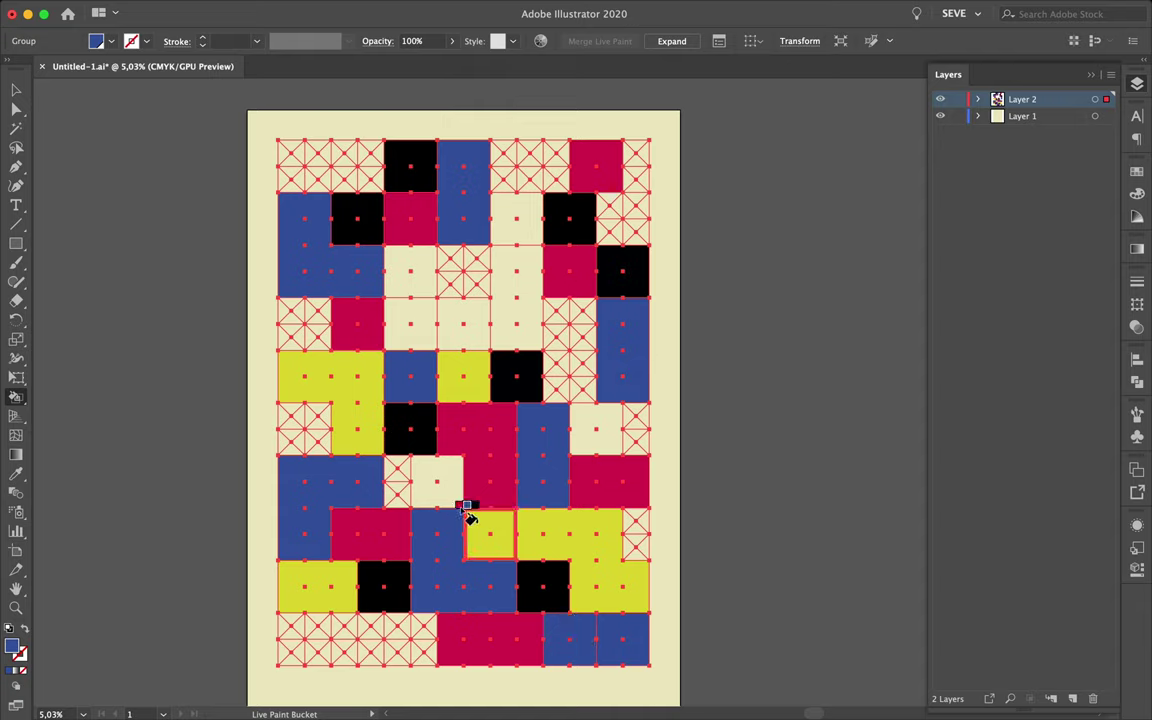
pyautogui.click(446, 500)
pyautogui.click(410, 272)
pyautogui.click(518, 212)
pyautogui.press('Right')
pyautogui.press('Right')
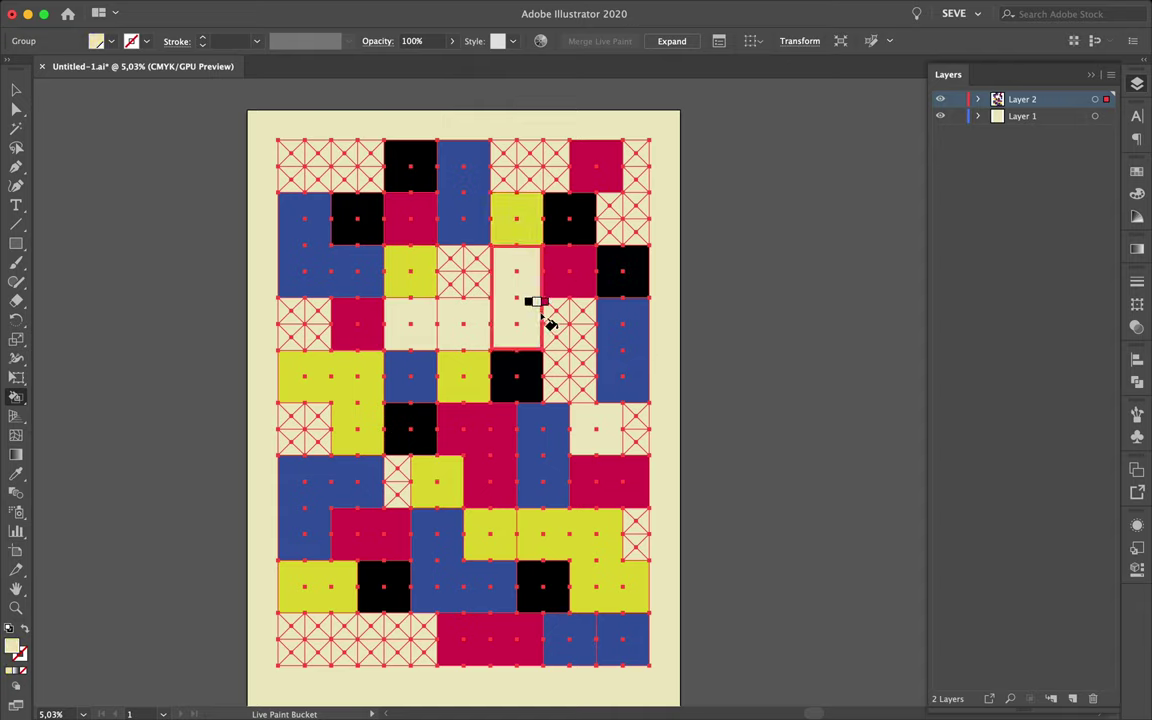
pyautogui.click(534, 318)
pyautogui.click(478, 328)
pyautogui.press('Right')
pyautogui.press('Right')
pyautogui.click(410, 325)
pyautogui.click(594, 428)
# Fit the poster in view, review the colours and recolour the top-left black cell yellow
pyautogui.press('super+0')
pyautogui.press('v')
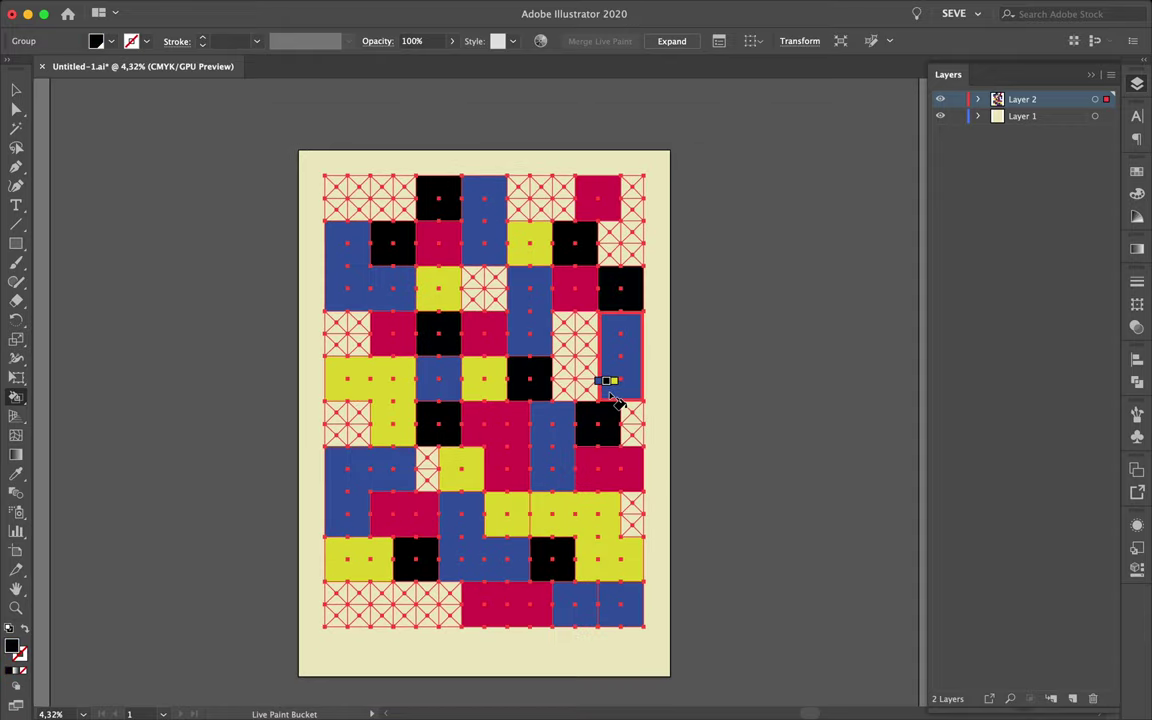
pyautogui.click(694, 403)
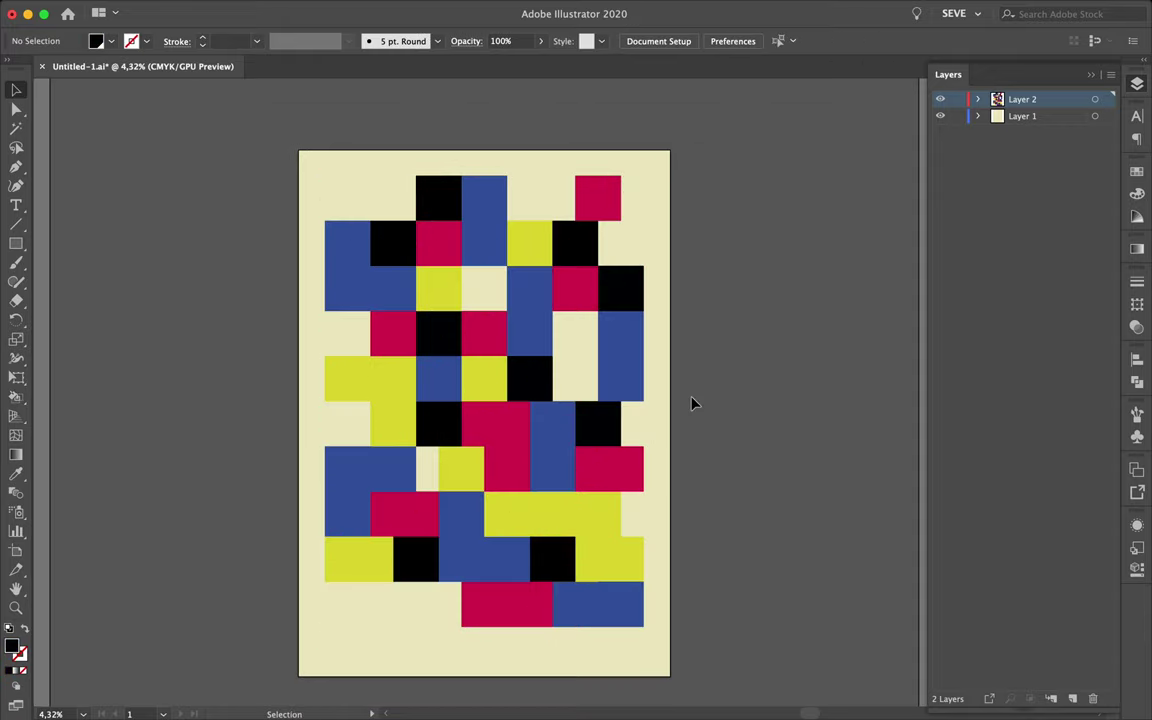
pyautogui.click(441, 316)
pyautogui.press('k')
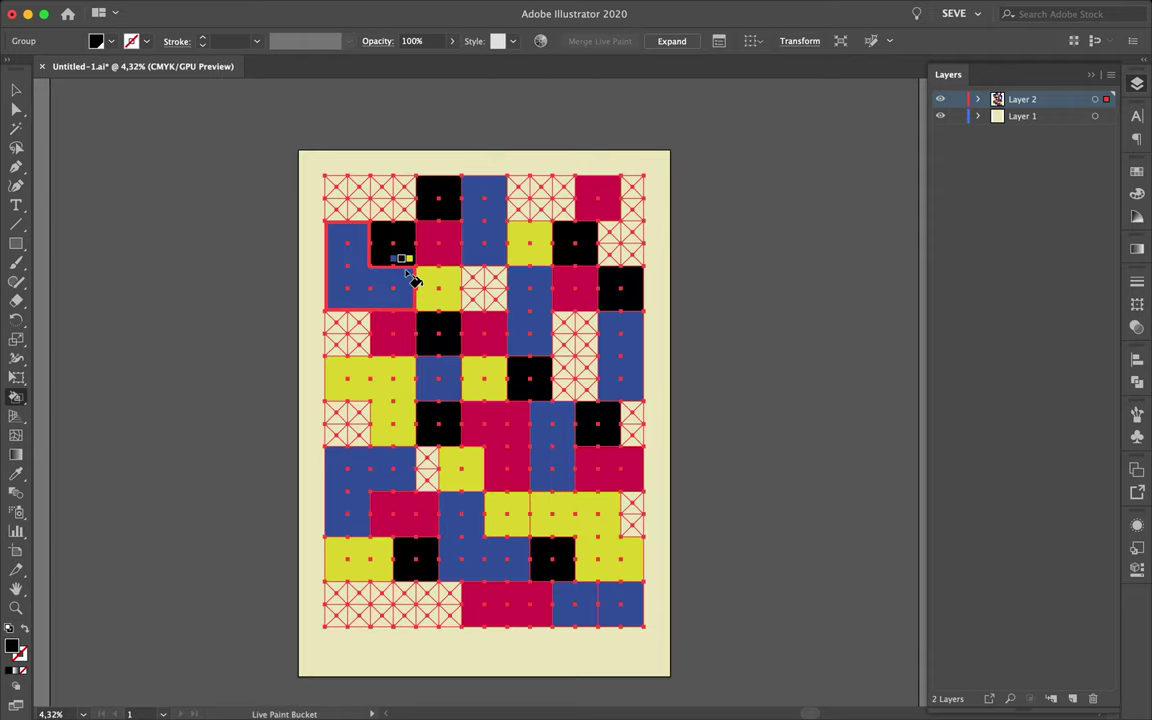
pyautogui.click(403, 254)
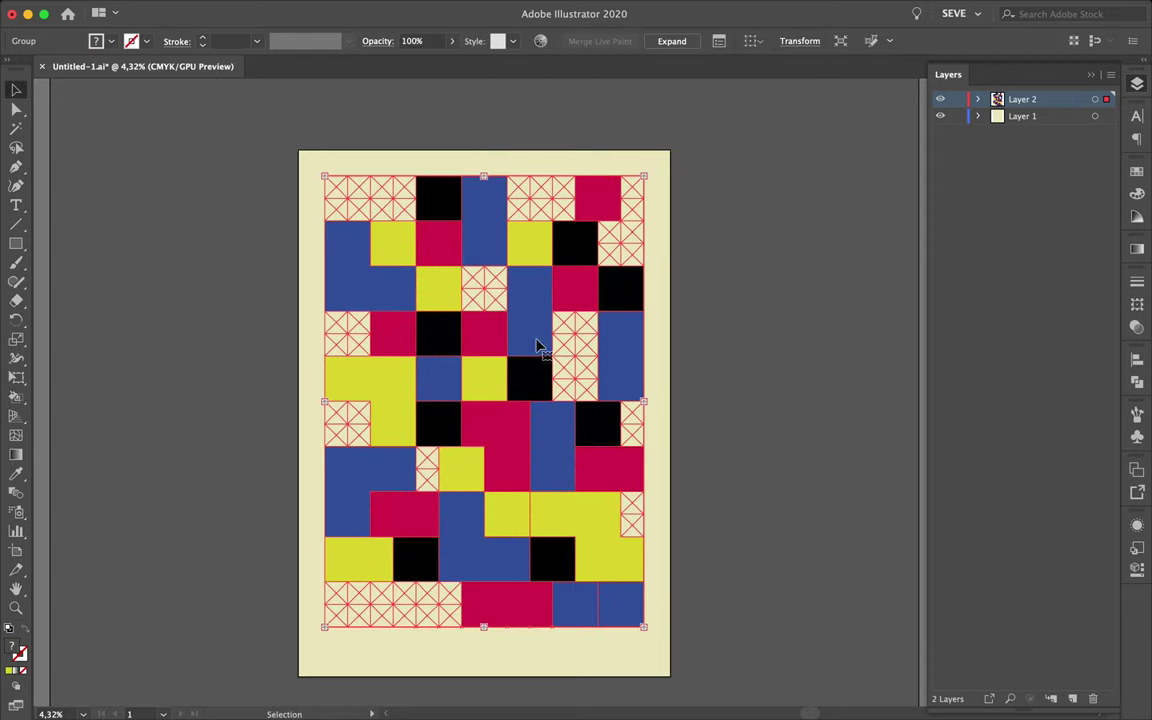
pyautogui.press('v')
pyautogui.click(770, 372)
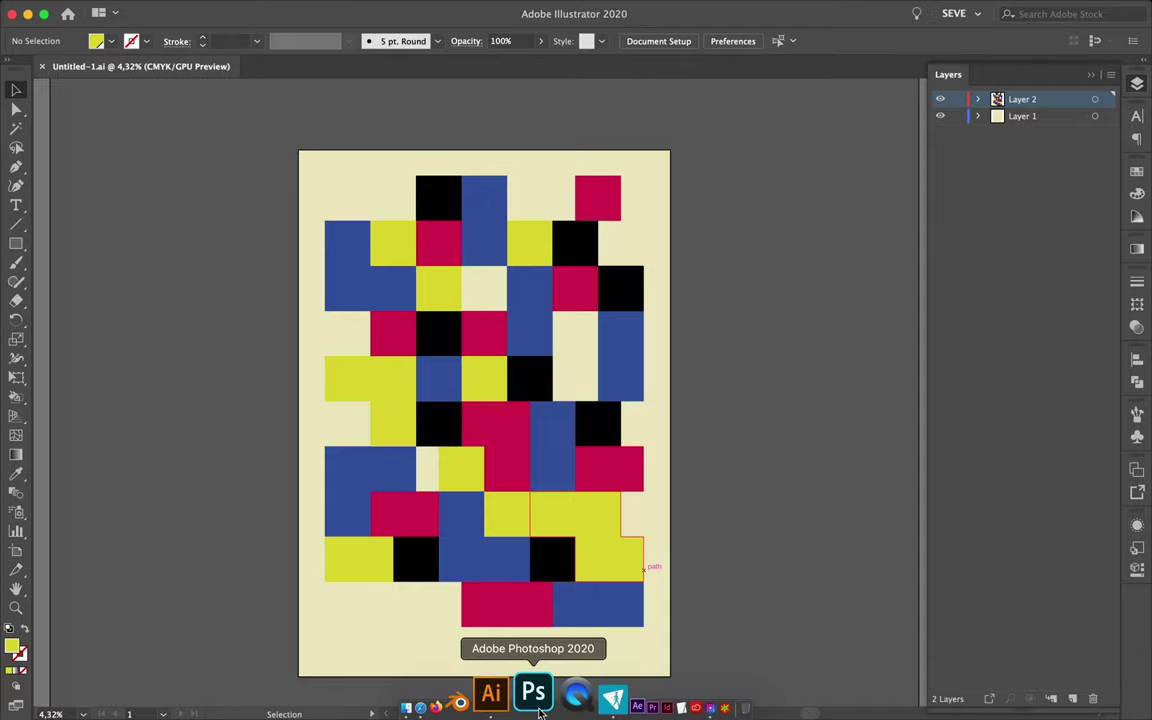
pyautogui.click(411, 694)
# Open the 2020 White template in Photoshop, edit the #366 text and check today's date
pyautogui.doubleClick(334, 340)
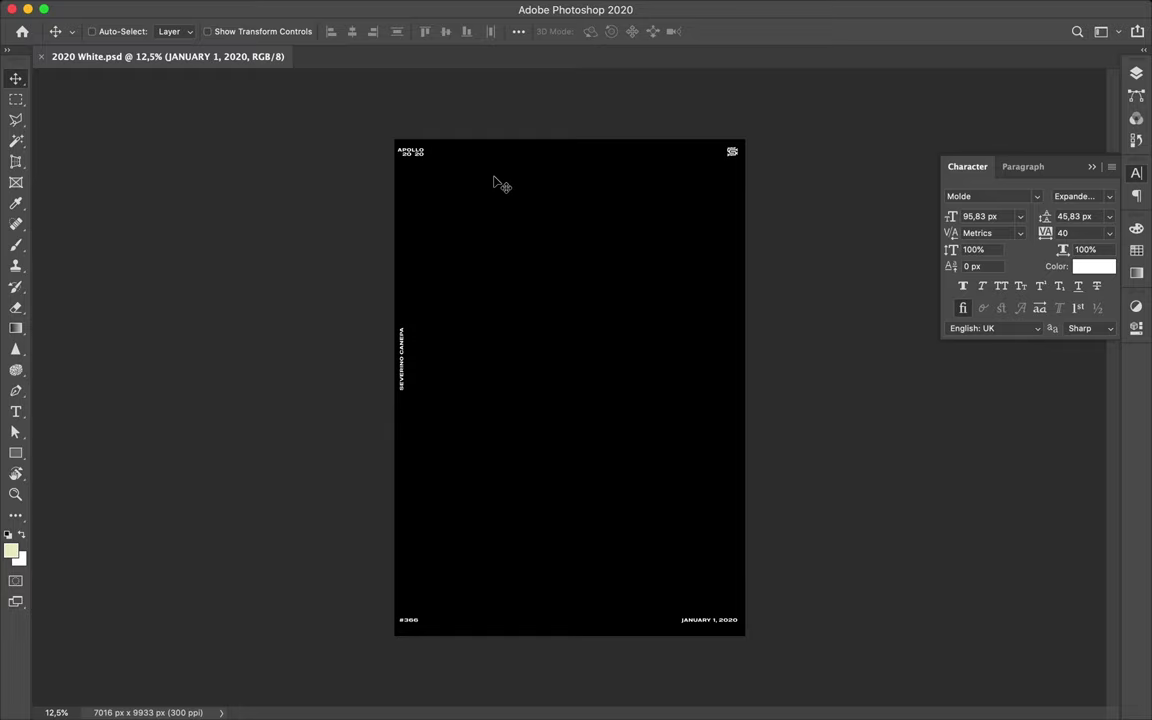
pyautogui.scroll(3, 500, 184)
pyautogui.scroll(3, 500, 184)
pyautogui.scroll(1, 346, 277)
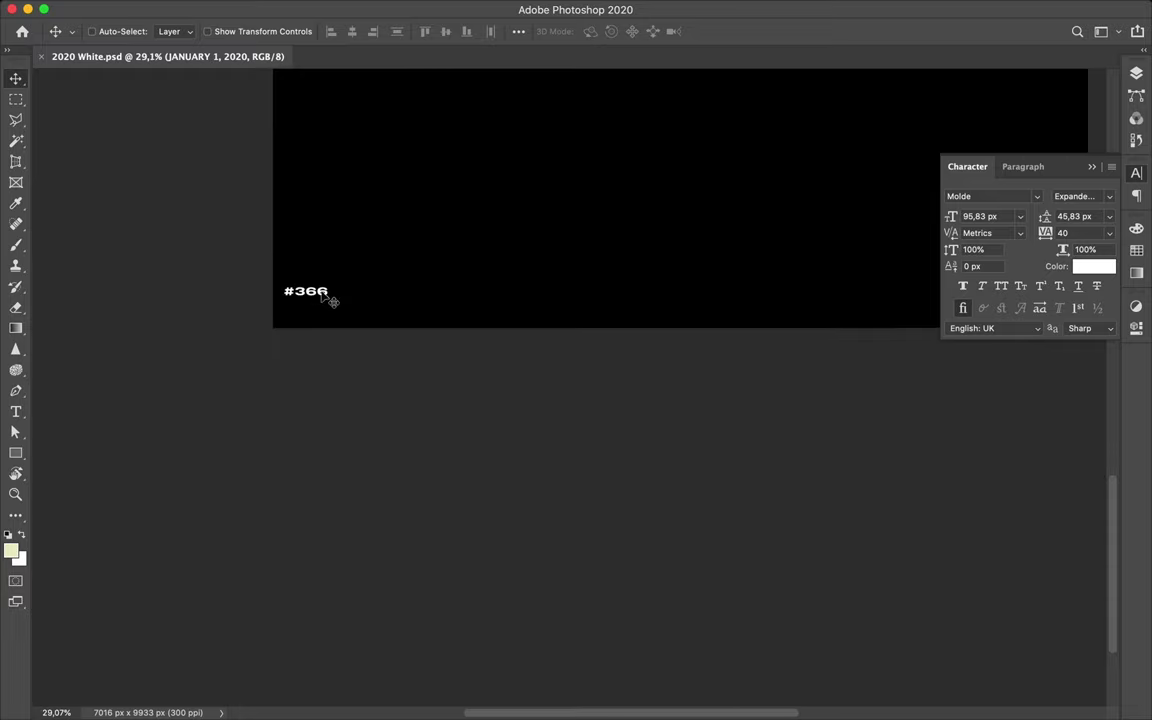
pyautogui.doubleClick(308, 289)
pyautogui.write('#448')
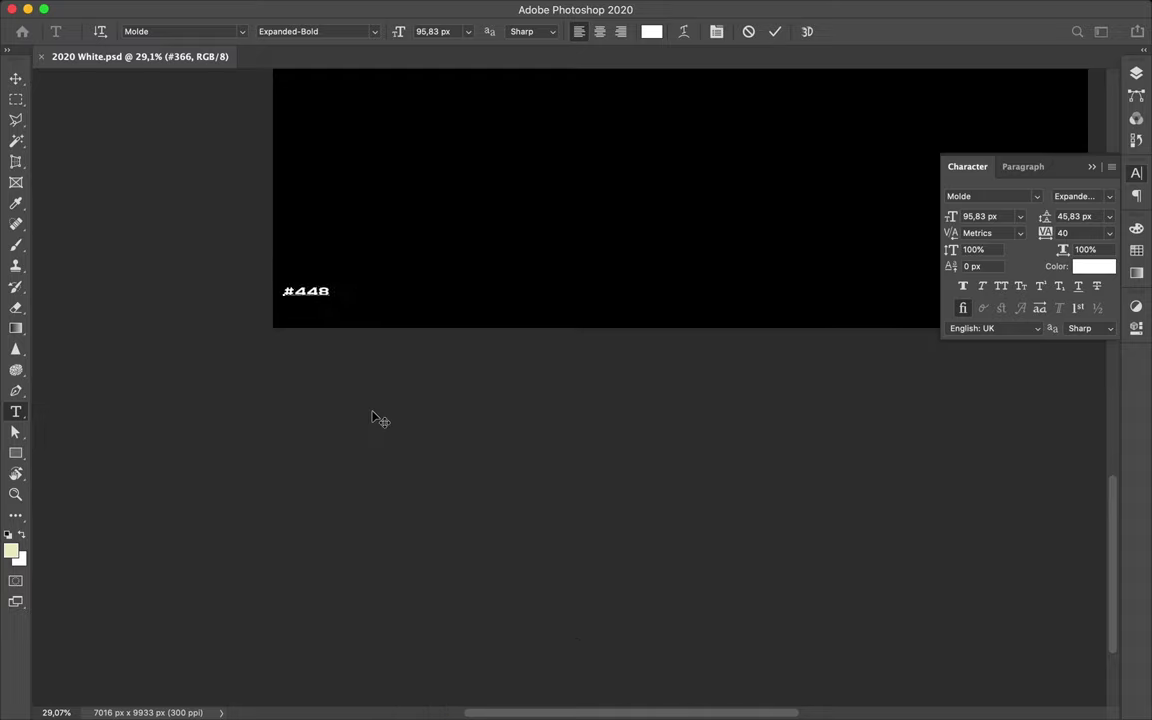
pyautogui.click(1040, 8)
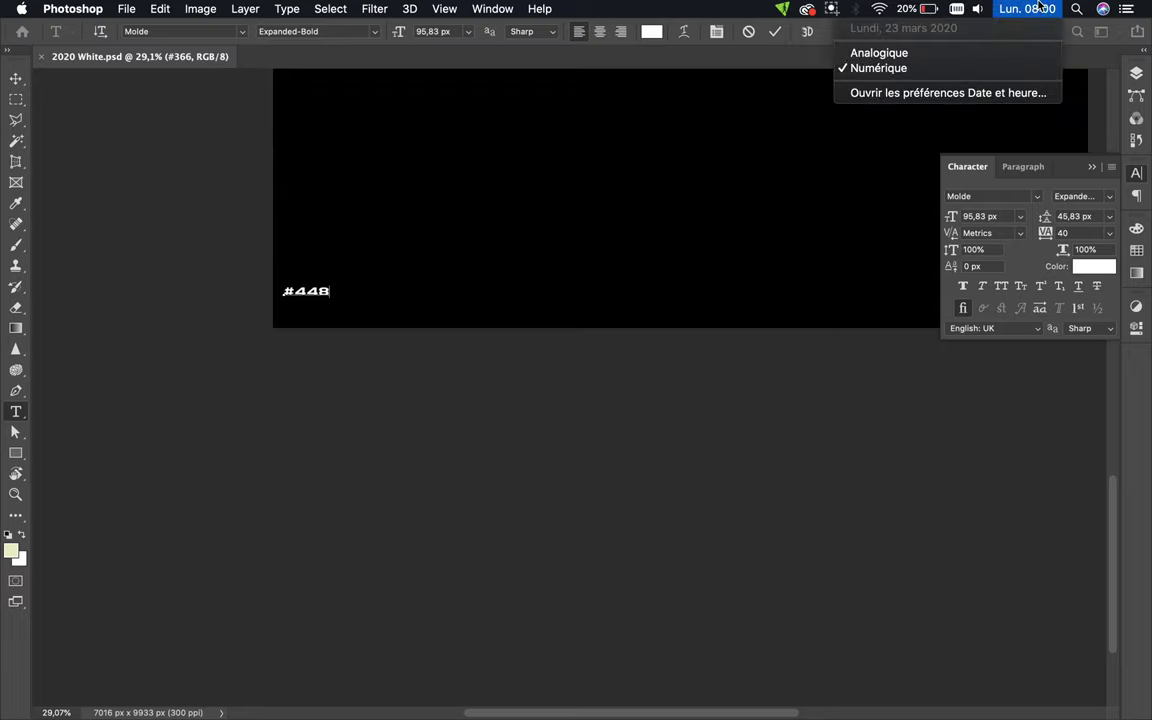
pyautogui.click(1040, 8)
pyautogui.hscroll(5, 640, 368)
# Replace JANUARY 1, 2020 with MARCH 23, 2020 and zoom out on the poster
pyautogui.tripleClick(495, 360)
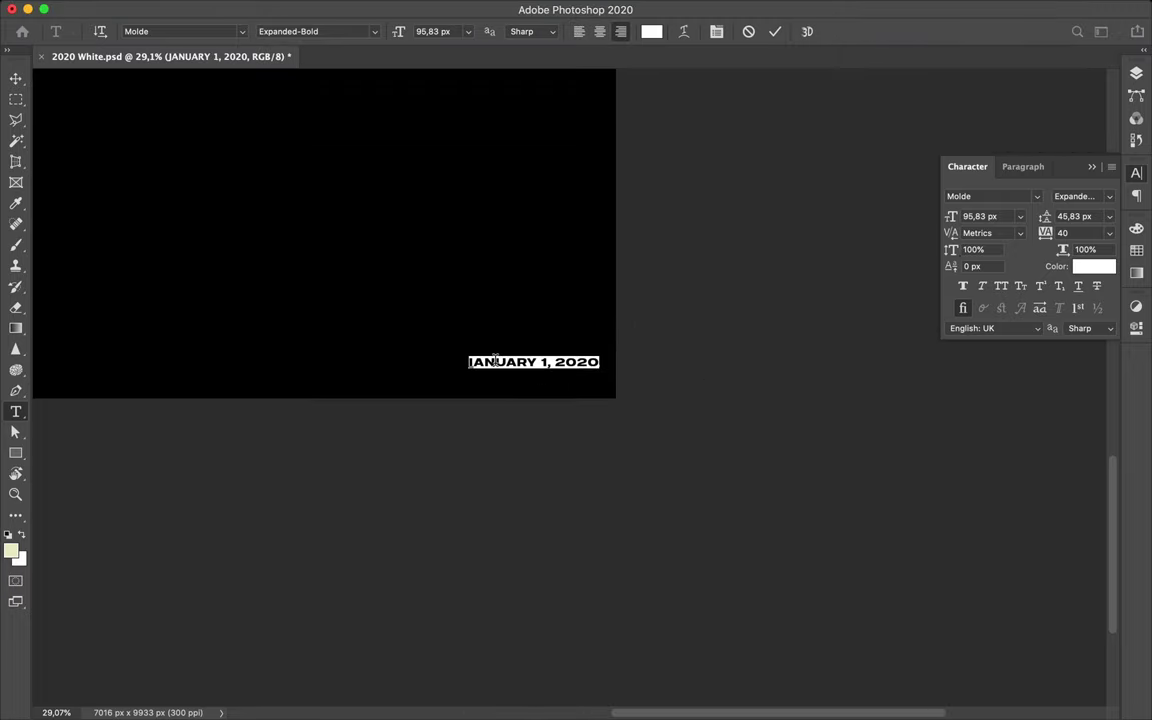
pyautogui.doubleClick(495, 360)
pyautogui.write('MARCH')
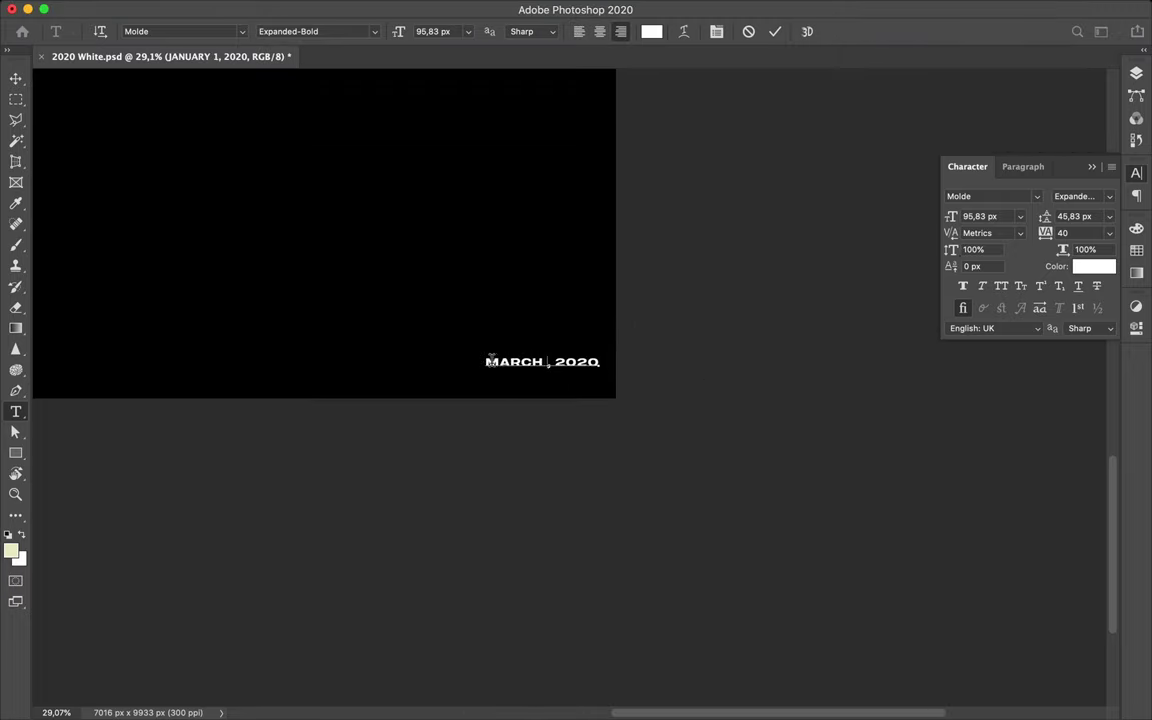
pyautogui.write('23')
pyautogui.press('Escape')
pyautogui.press('v')
pyautogui.scroll(-2, 355, 322)
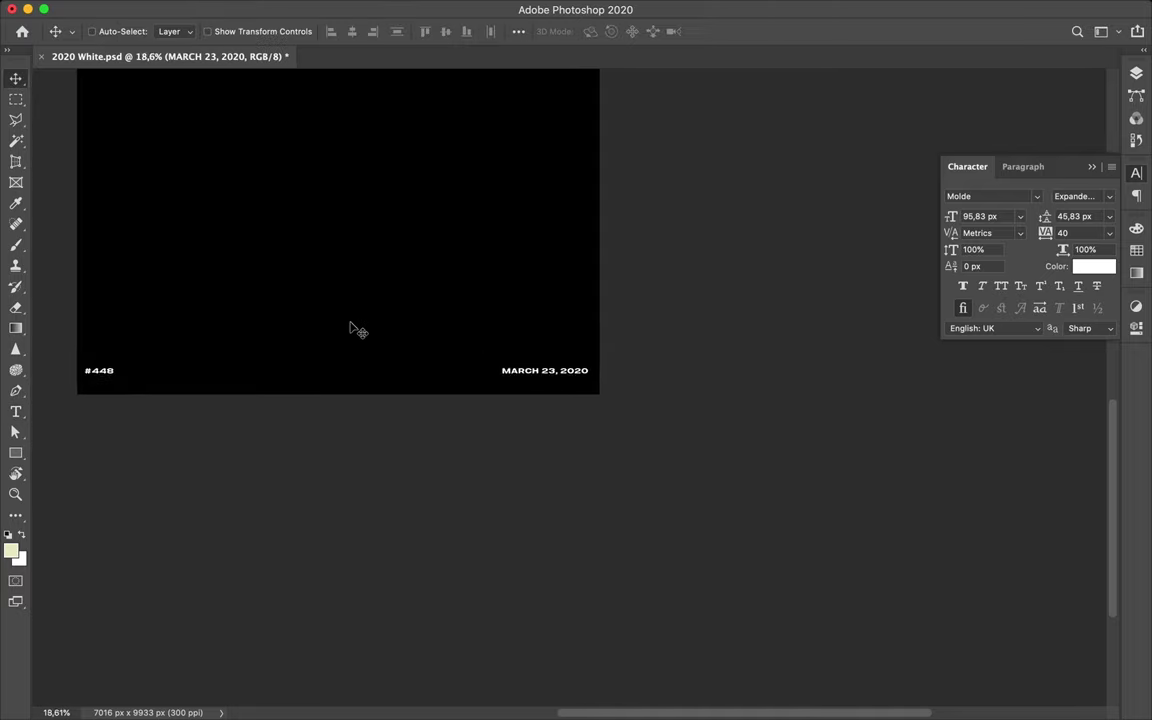
pyautogui.scroll(-5, 352, 328)
pyautogui.click(545, 695)
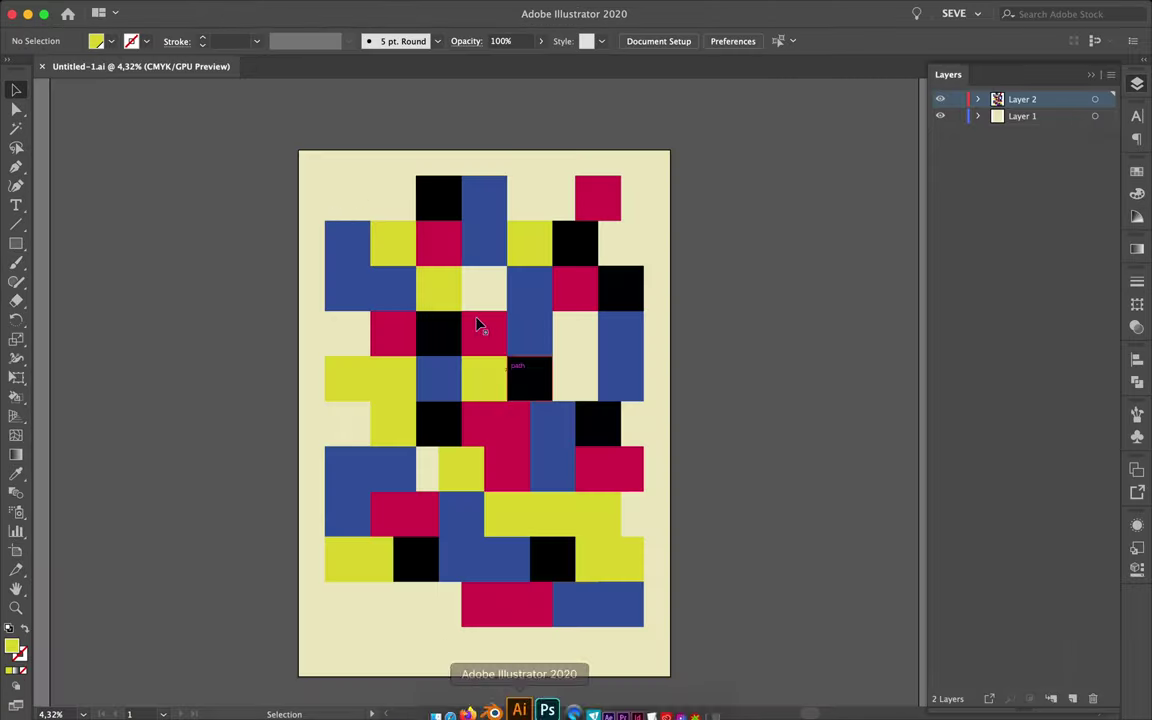
# Expand the live-paint block grid into ordinary shapes (Object, Fill, Stroke)
pyautogui.scroll(-3, 530, 300)
pyautogui.click(459, 90)
pyautogui.scroll(3, 340, 230)
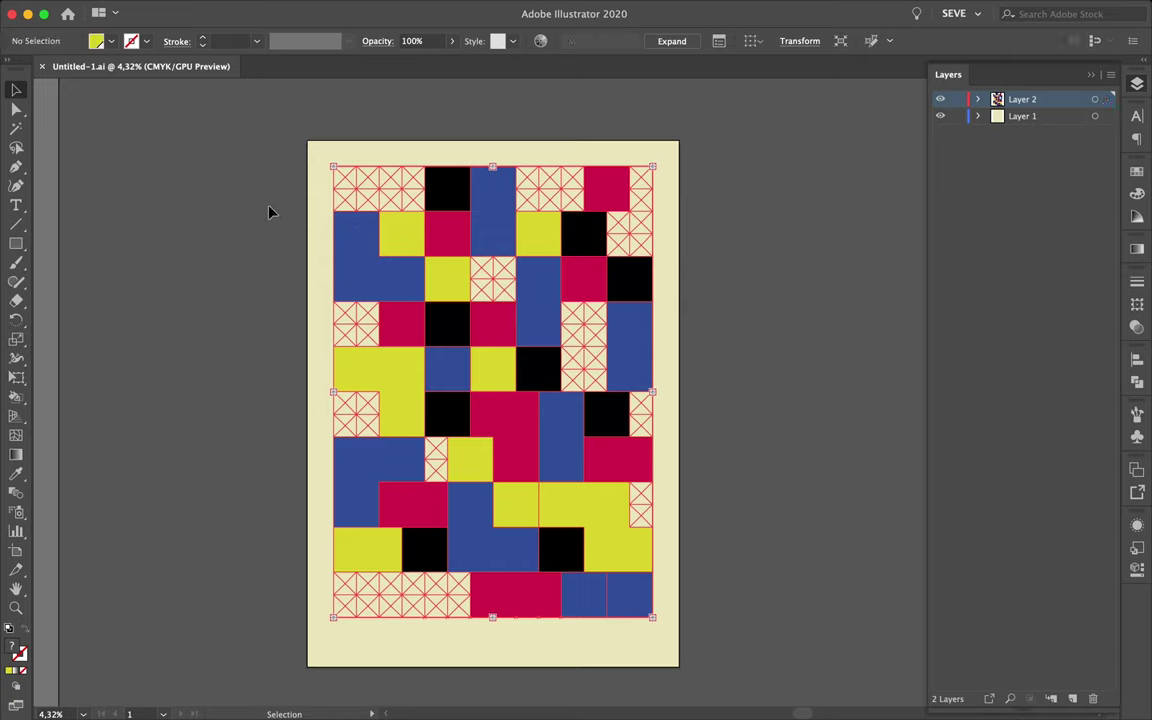
pyautogui.click(197, 8)
pyautogui.click(213, 184)
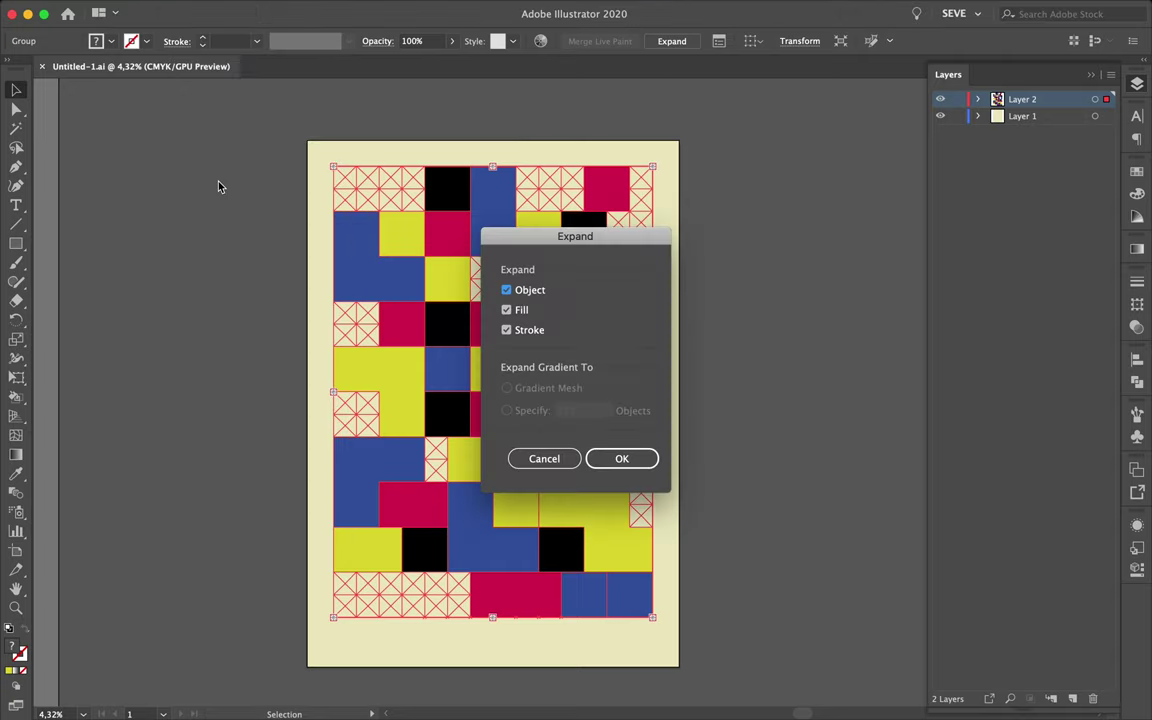
pyautogui.click(620, 458)
# Copy all the artwork and paste it into the 2020 White Photoshop template
pyautogui.hotkey('ctrl', 'a')
pyautogui.hotkey('ctrl', 'c')
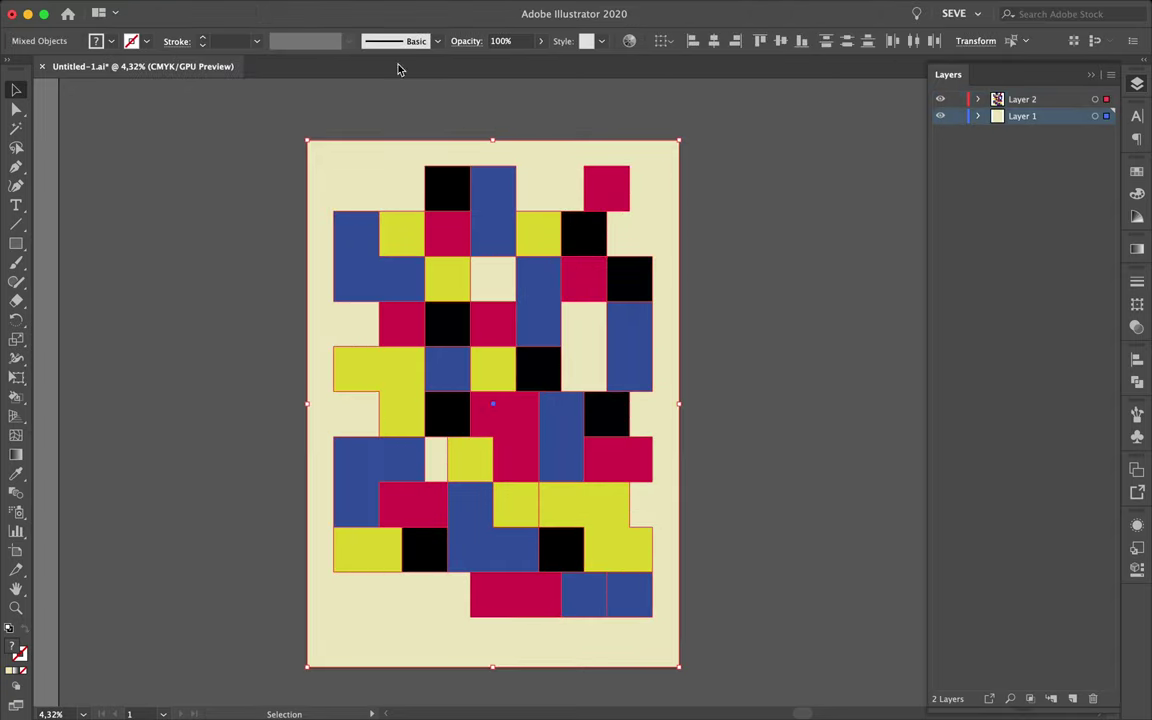
pyautogui.press('super+Tab')
pyautogui.hotkey('ctrl', 'v')
pyautogui.press('Return')
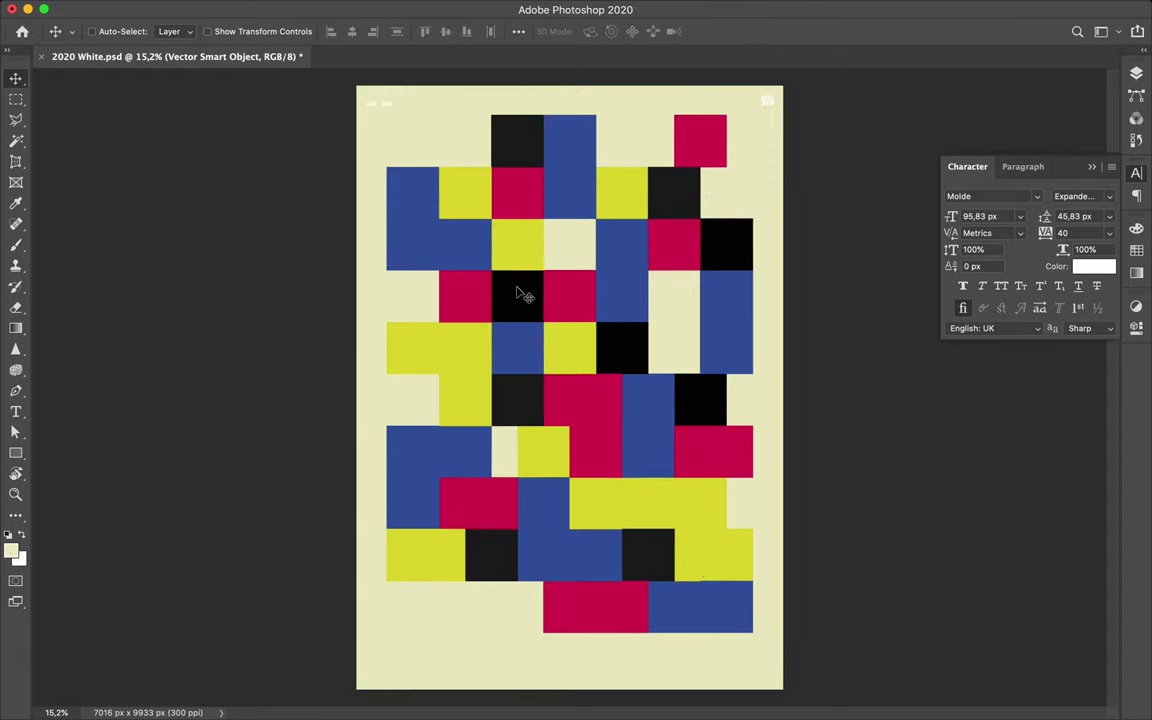
# Move the pasted grid below APOLLO and delete the Rectangle 1 and Layer 0 layers
pyautogui.press('F7')
pyautogui.moveTo(1035, 254)
pyautogui.mouseDown()
pyautogui.moveTo(1030, 405)
pyautogui.moveTo(1012, 438)
pyautogui.mouseUp()
pyautogui.click(1010, 422)
pyautogui.keyDown('shift'); pyautogui.click(1030, 455); pyautogui.keyUp('shift')
pyautogui.press('Delete')
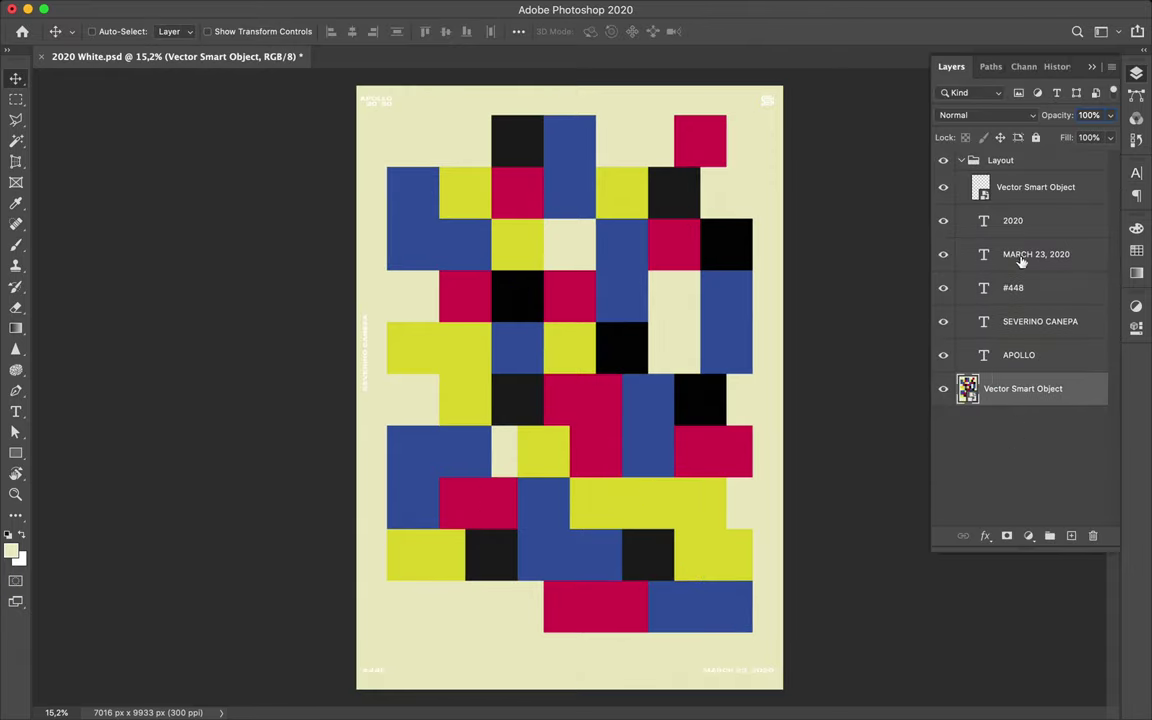
# Set the poster text colour to near-black 030304, sampled from a poster block
pyautogui.doubleClick(1019, 355)
pyautogui.keyDown('shift'); pyautogui.click(1030, 187); pyautogui.keyUp('shift')
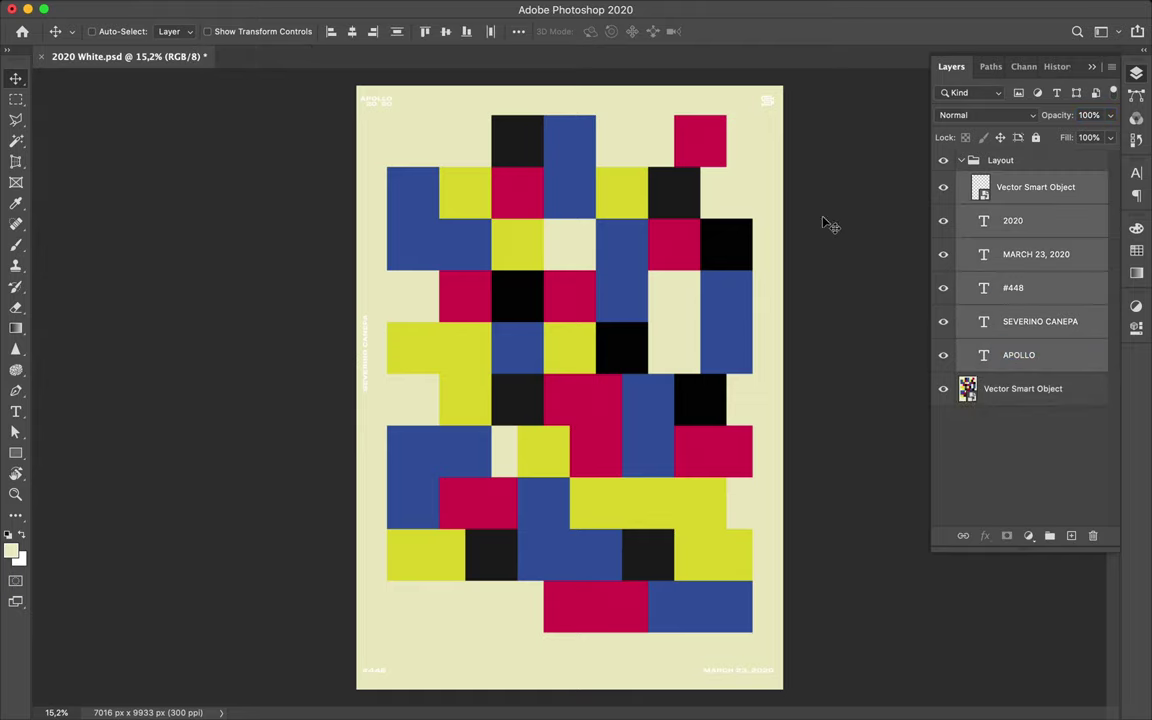
pyautogui.press('i')
pyautogui.press('t')
pyautogui.click(725, 243)
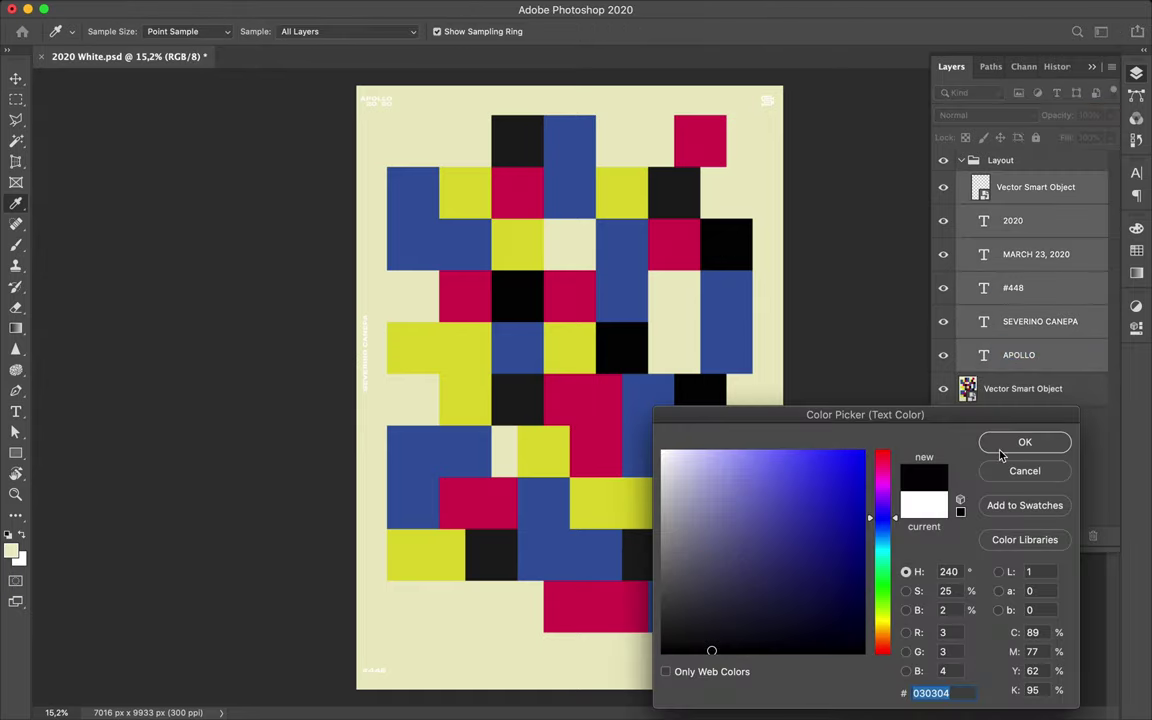
pyautogui.press('Return')
pyautogui.press('v')
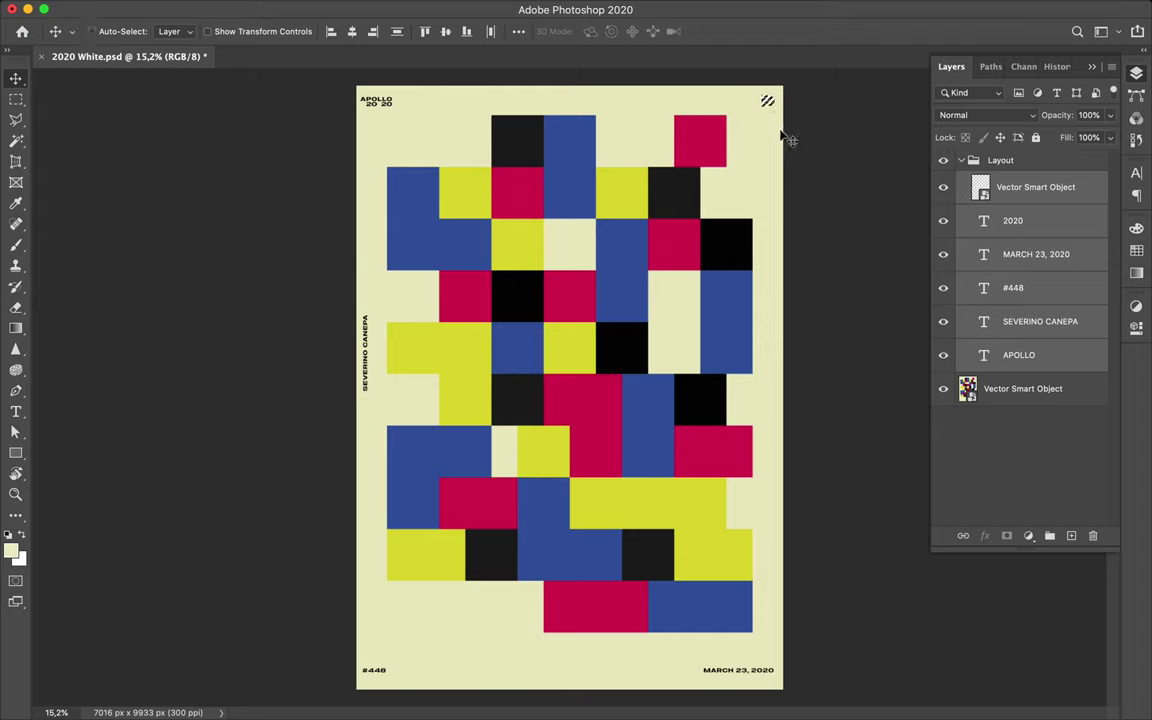
# Create a new empty layer above the grid and attempt a fill on the Vector Smart Object
pyautogui.press('b')
pyautogui.click(771, 108)
pyautogui.click(694, 249)
pyautogui.click(1071, 535)
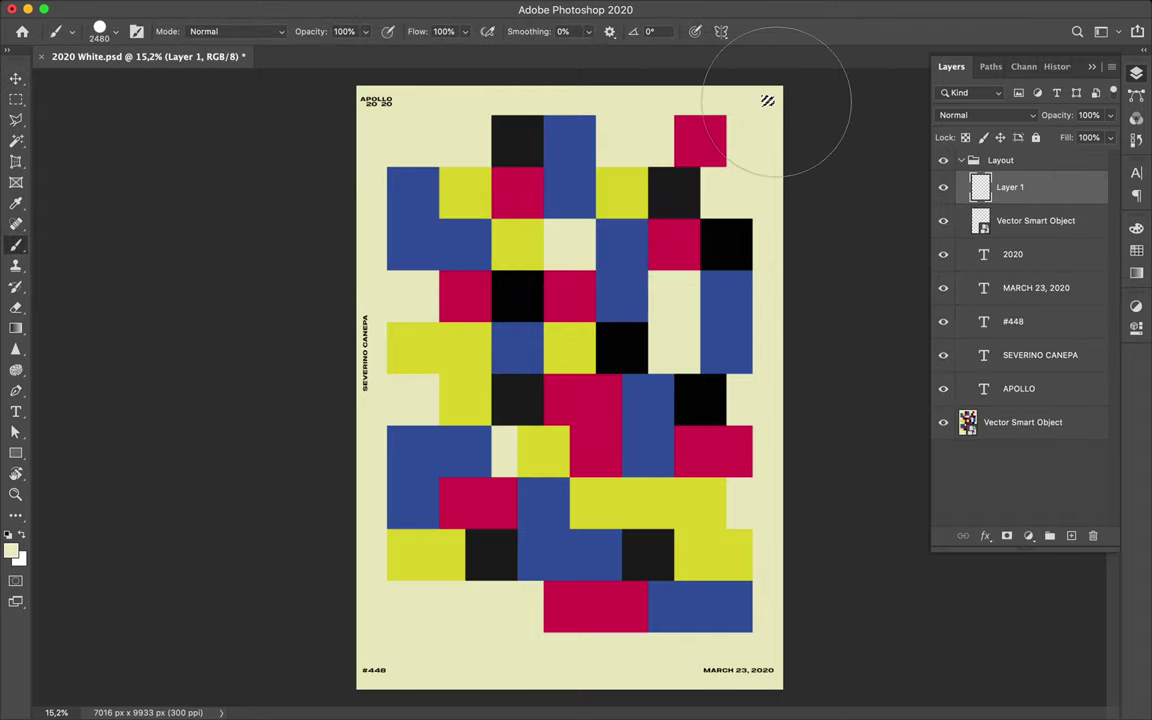
pyautogui.press('v')
pyautogui.click(1050, 220)
pyautogui.hotkey('alt', 'BackSpace')
pyautogui.click(689, 253)
# Sample black as the painting colour on Layer 1 and save the poster
pyautogui.press('m')
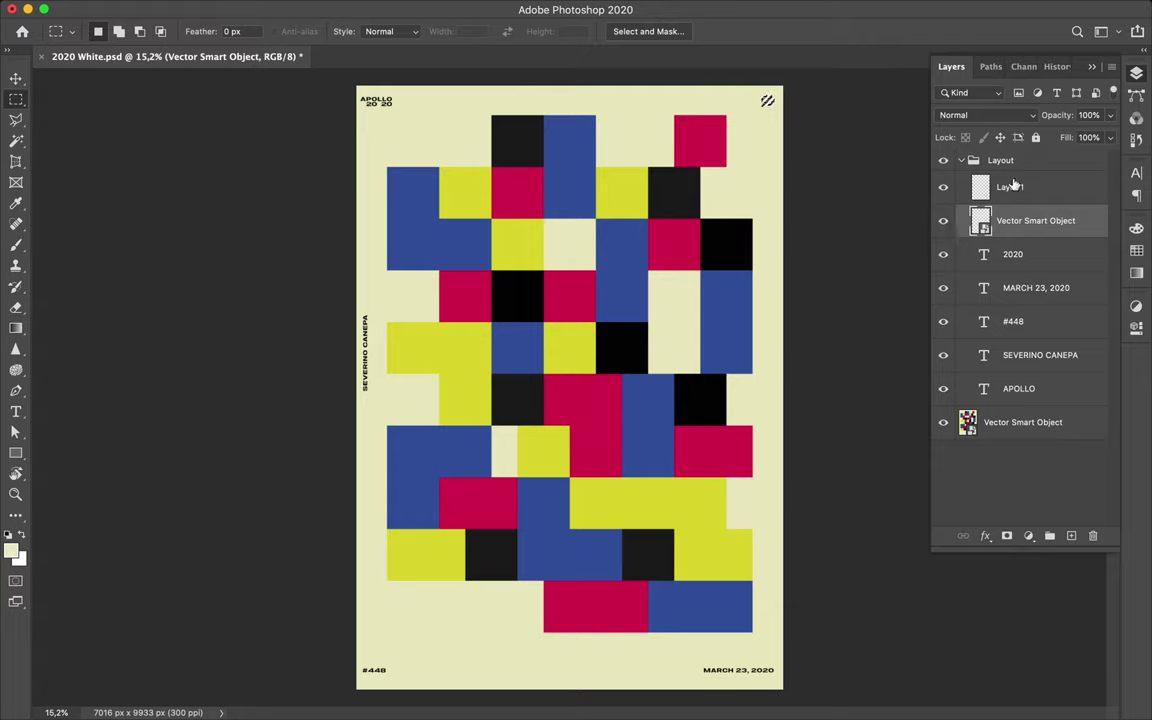
pyautogui.click(1013, 186)
pyautogui.press('b')
pyautogui.keyDown('alt'); pyautogui.click(736, 256); pyautogui.keyUp('alt')
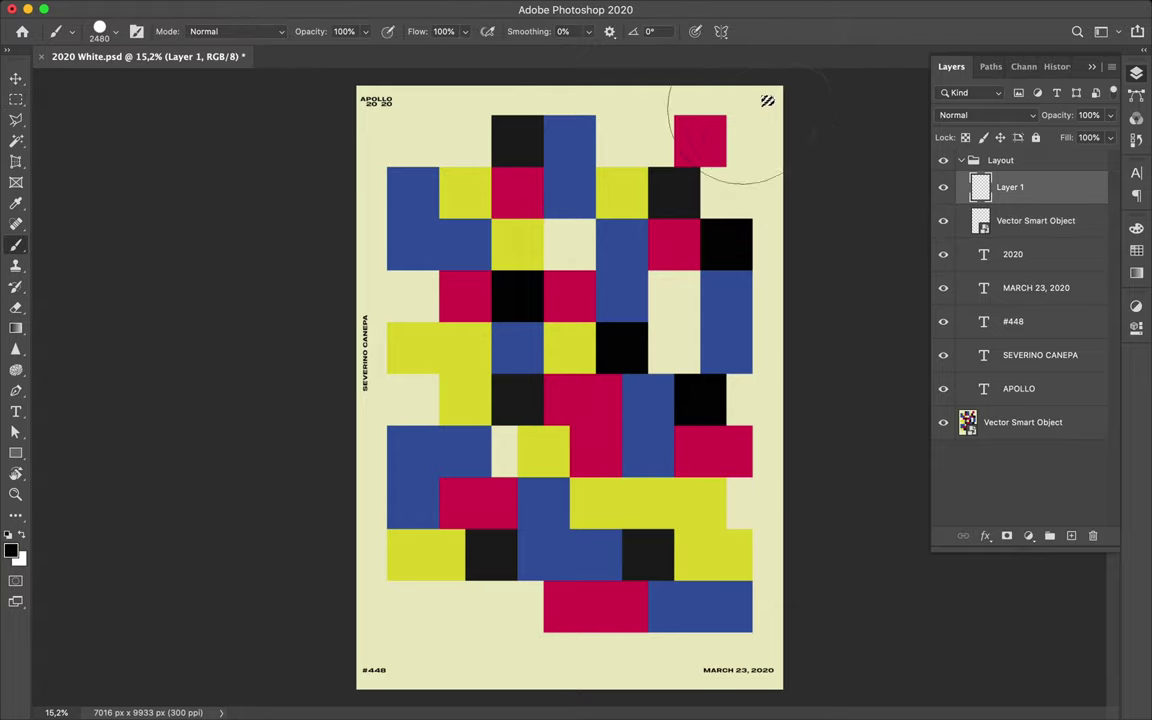
pyautogui.press('m')
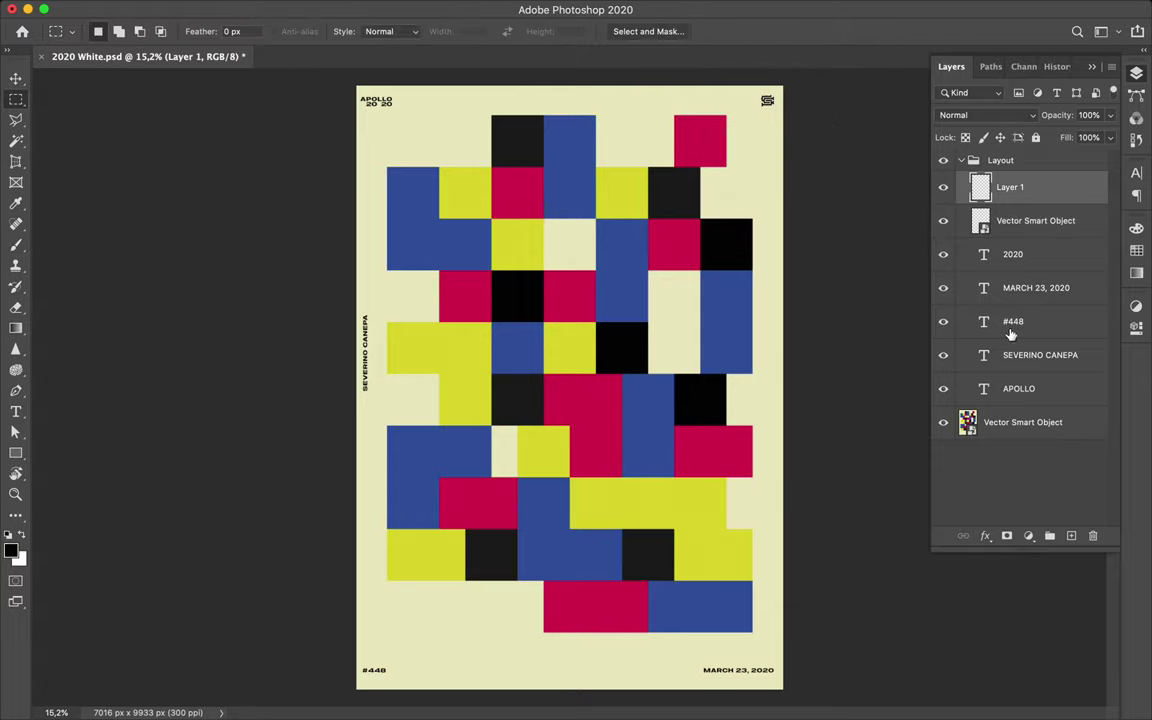
pyautogui.hotkey('ctrl', 's')
# Duplicate the grid smart object layer, keeping the copy just above the original
pyautogui.click(1040, 430)
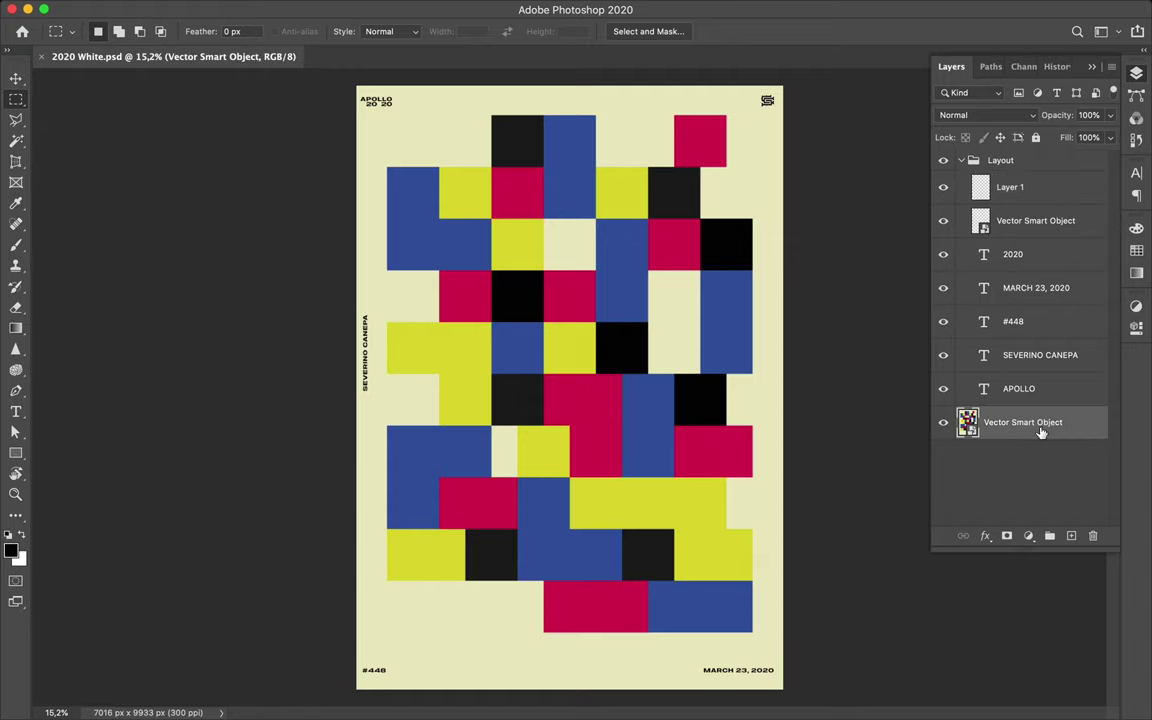
pyautogui.hotkey('ctrl', 'j')
pyautogui.moveTo(1016, 420); pyautogui.dragTo(1001, 444)
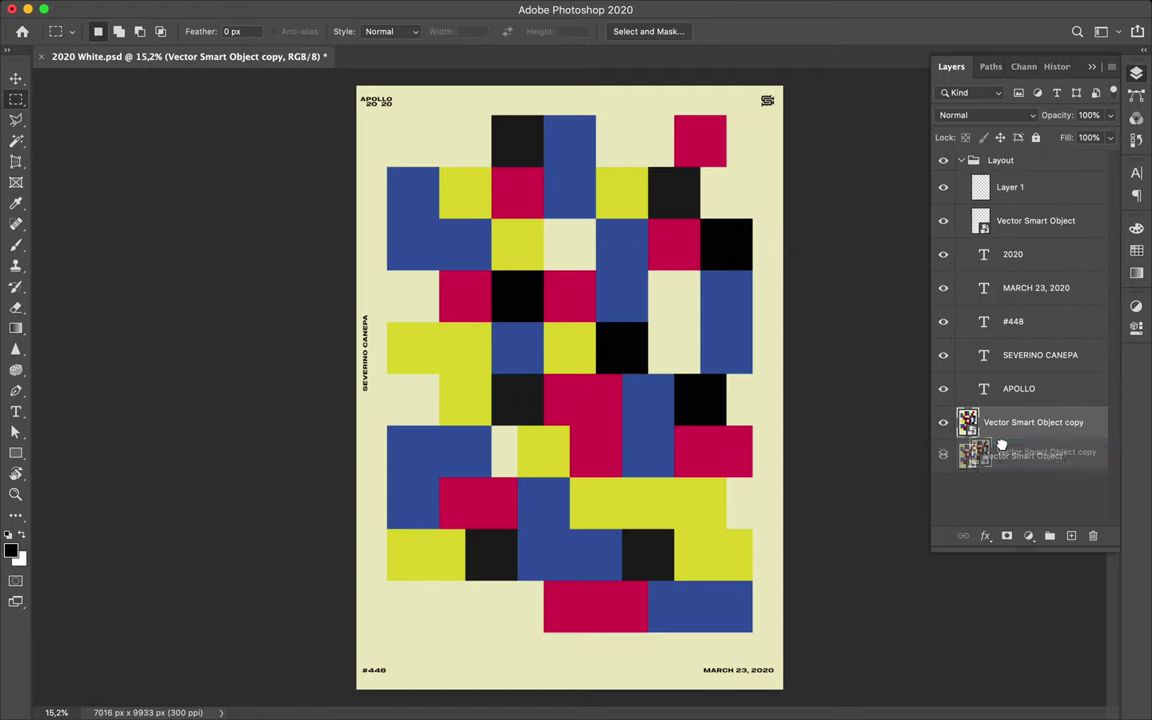
pyautogui.click(374, 8)
pyautogui.moveTo(388, 229)
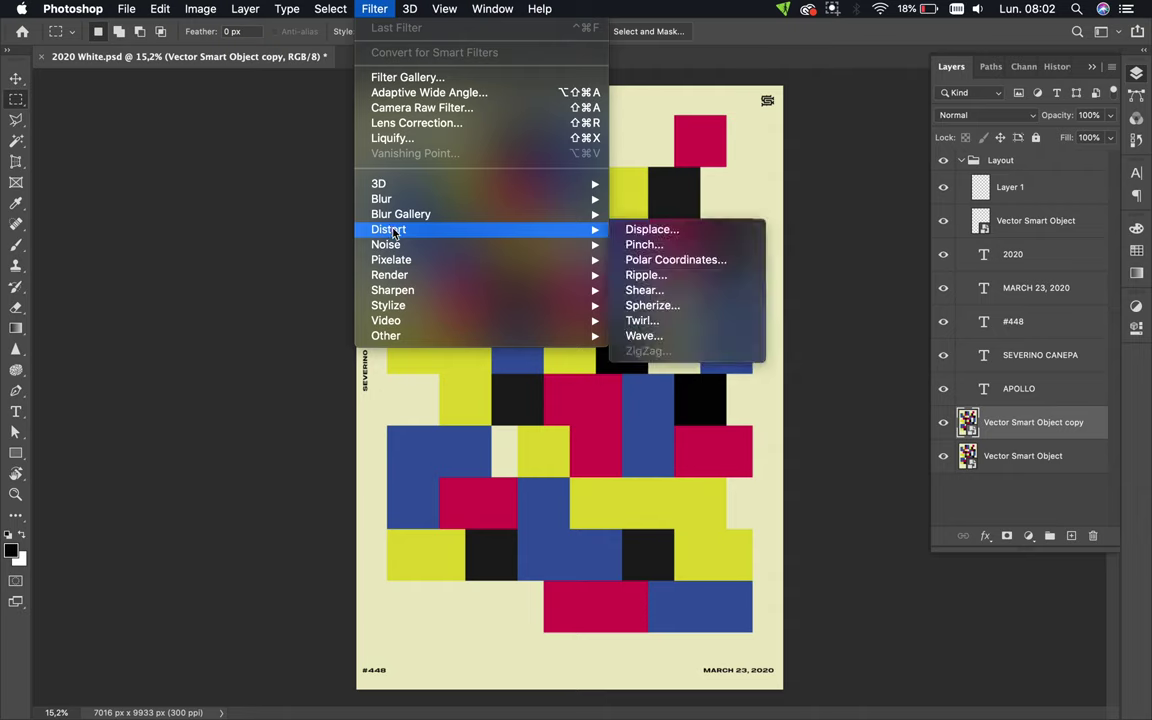
# Add Uniform monochromatic noise to the grid copy, blend it Overlay at 5% fill, and save
pyautogui.click(652, 244)
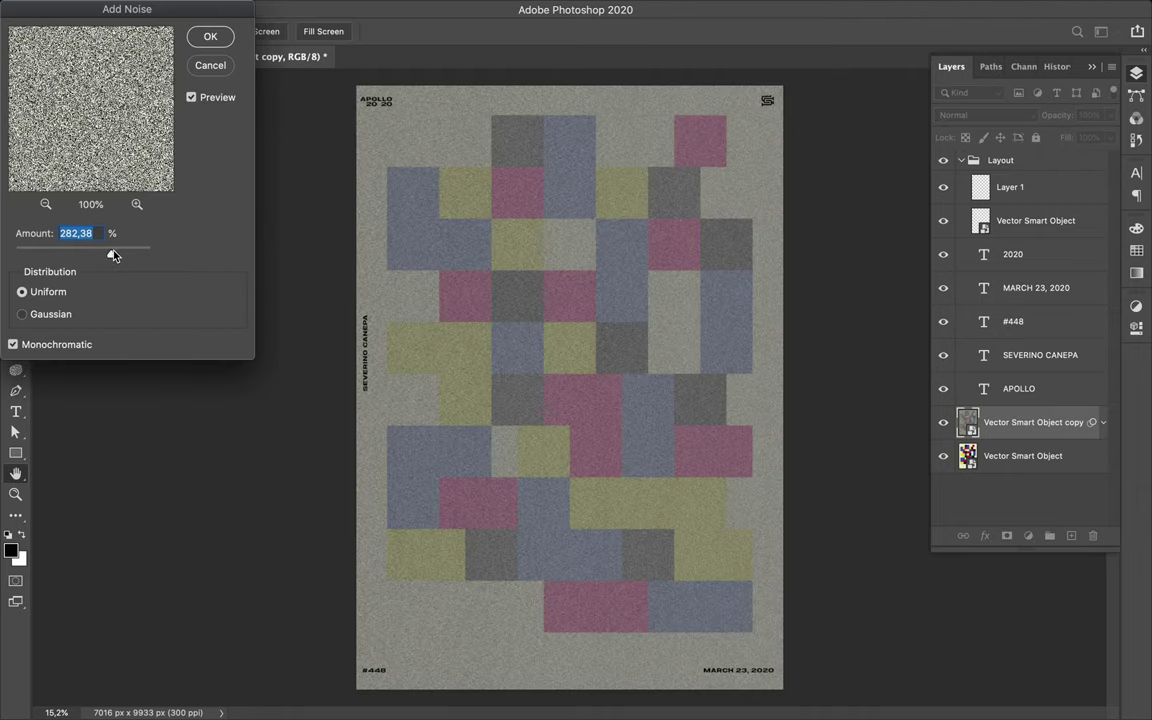
pyautogui.click(212, 36)
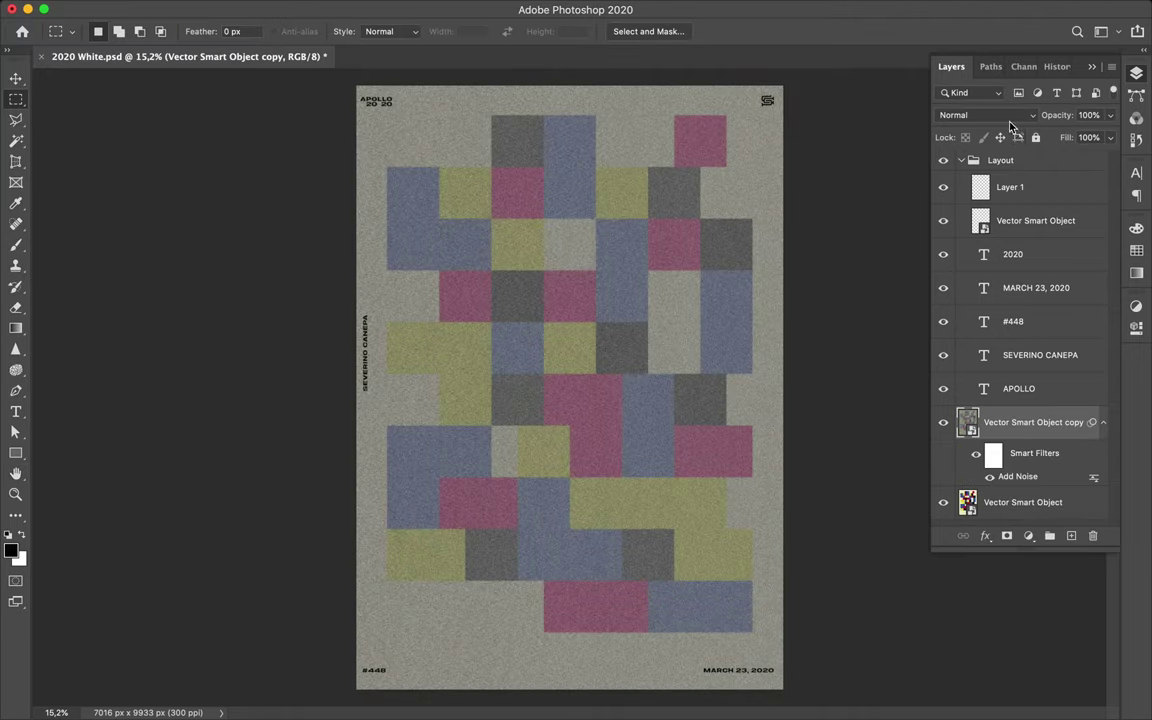
pyautogui.click(985, 115)
pyautogui.click(958, 288)
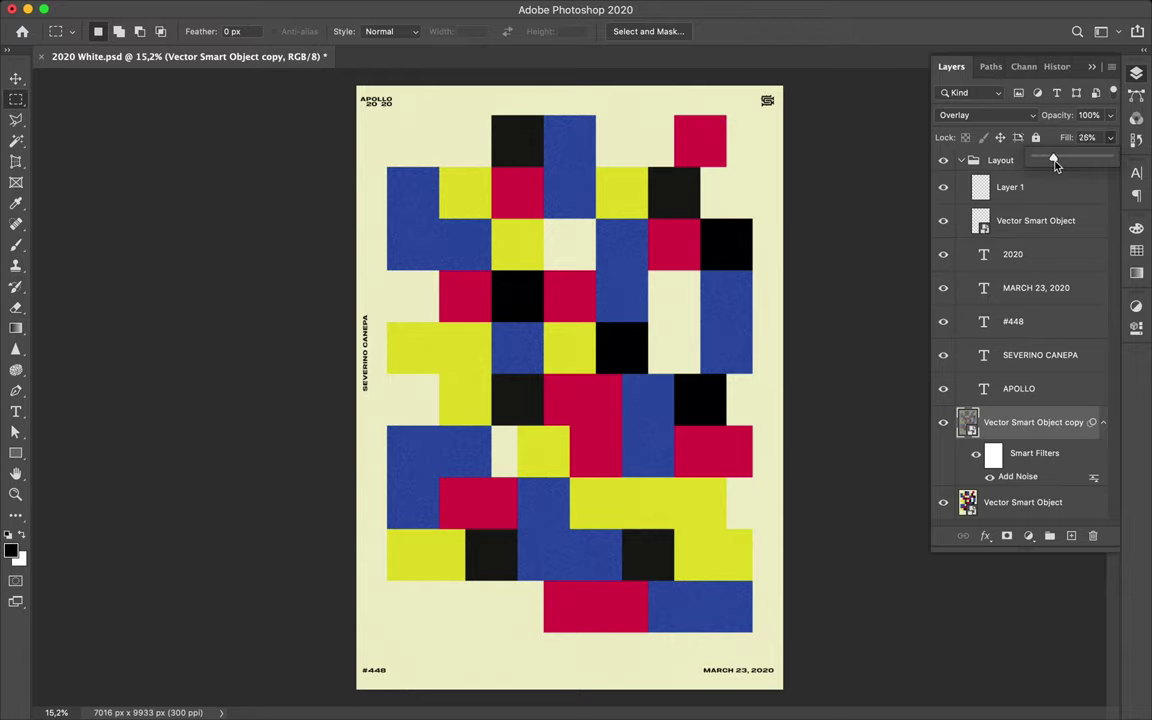
pyautogui.hotkey('ctrl', 's')
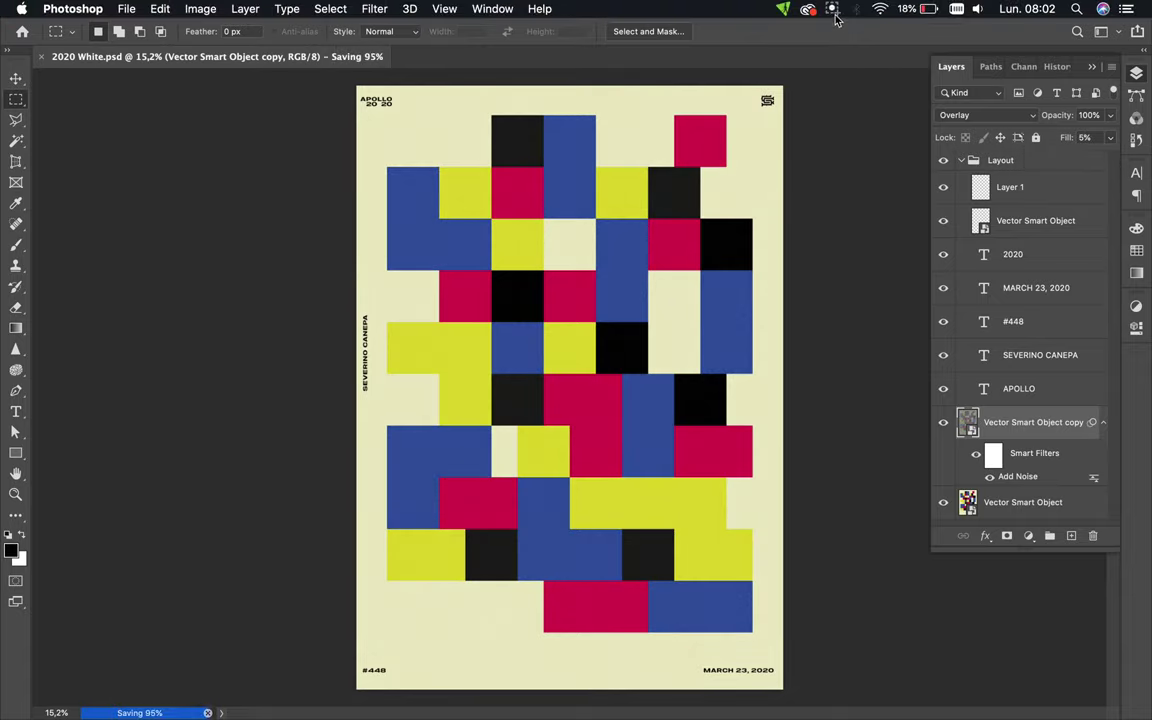
pyautogui.click(751, 9)
pyautogui.click(800, 57)
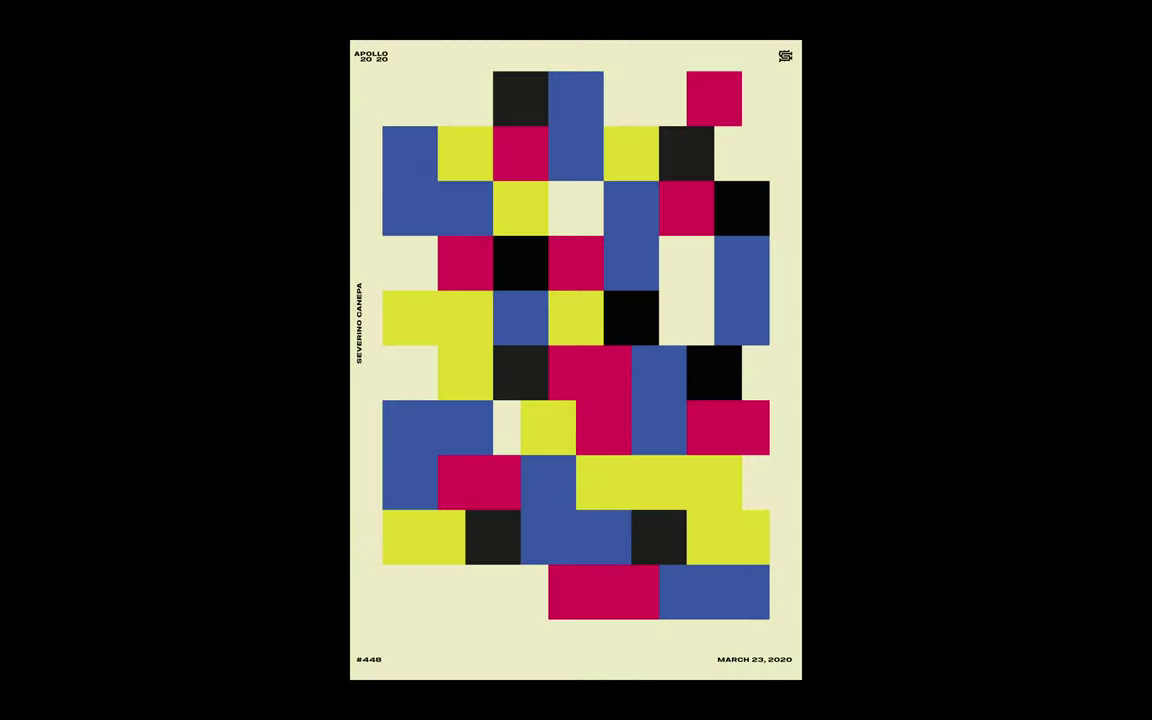